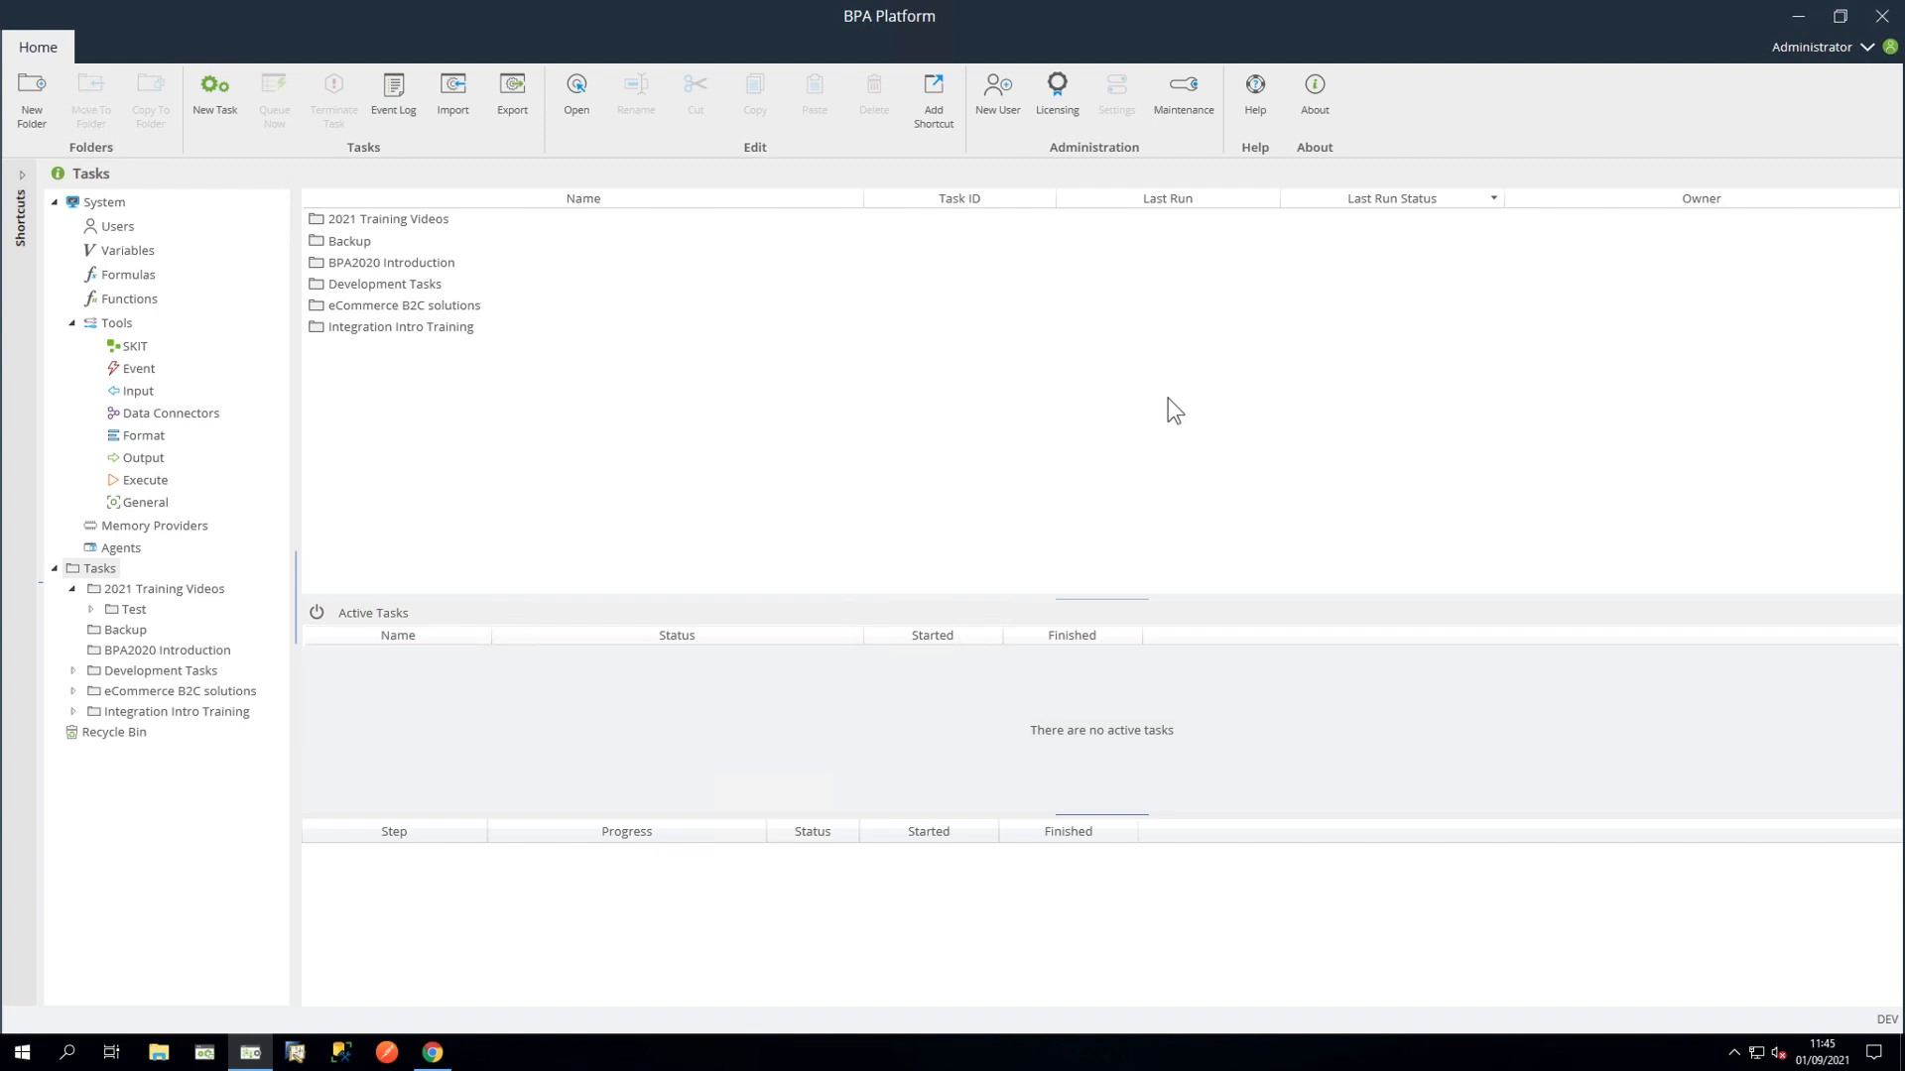
Step: Open the Import XML Document tool's settings under System Tools Input, then close them without changes
{"action": "left_click", "coordinate": [121, 205]}
{"action": "double_click", "coordinate": [337, 308]}
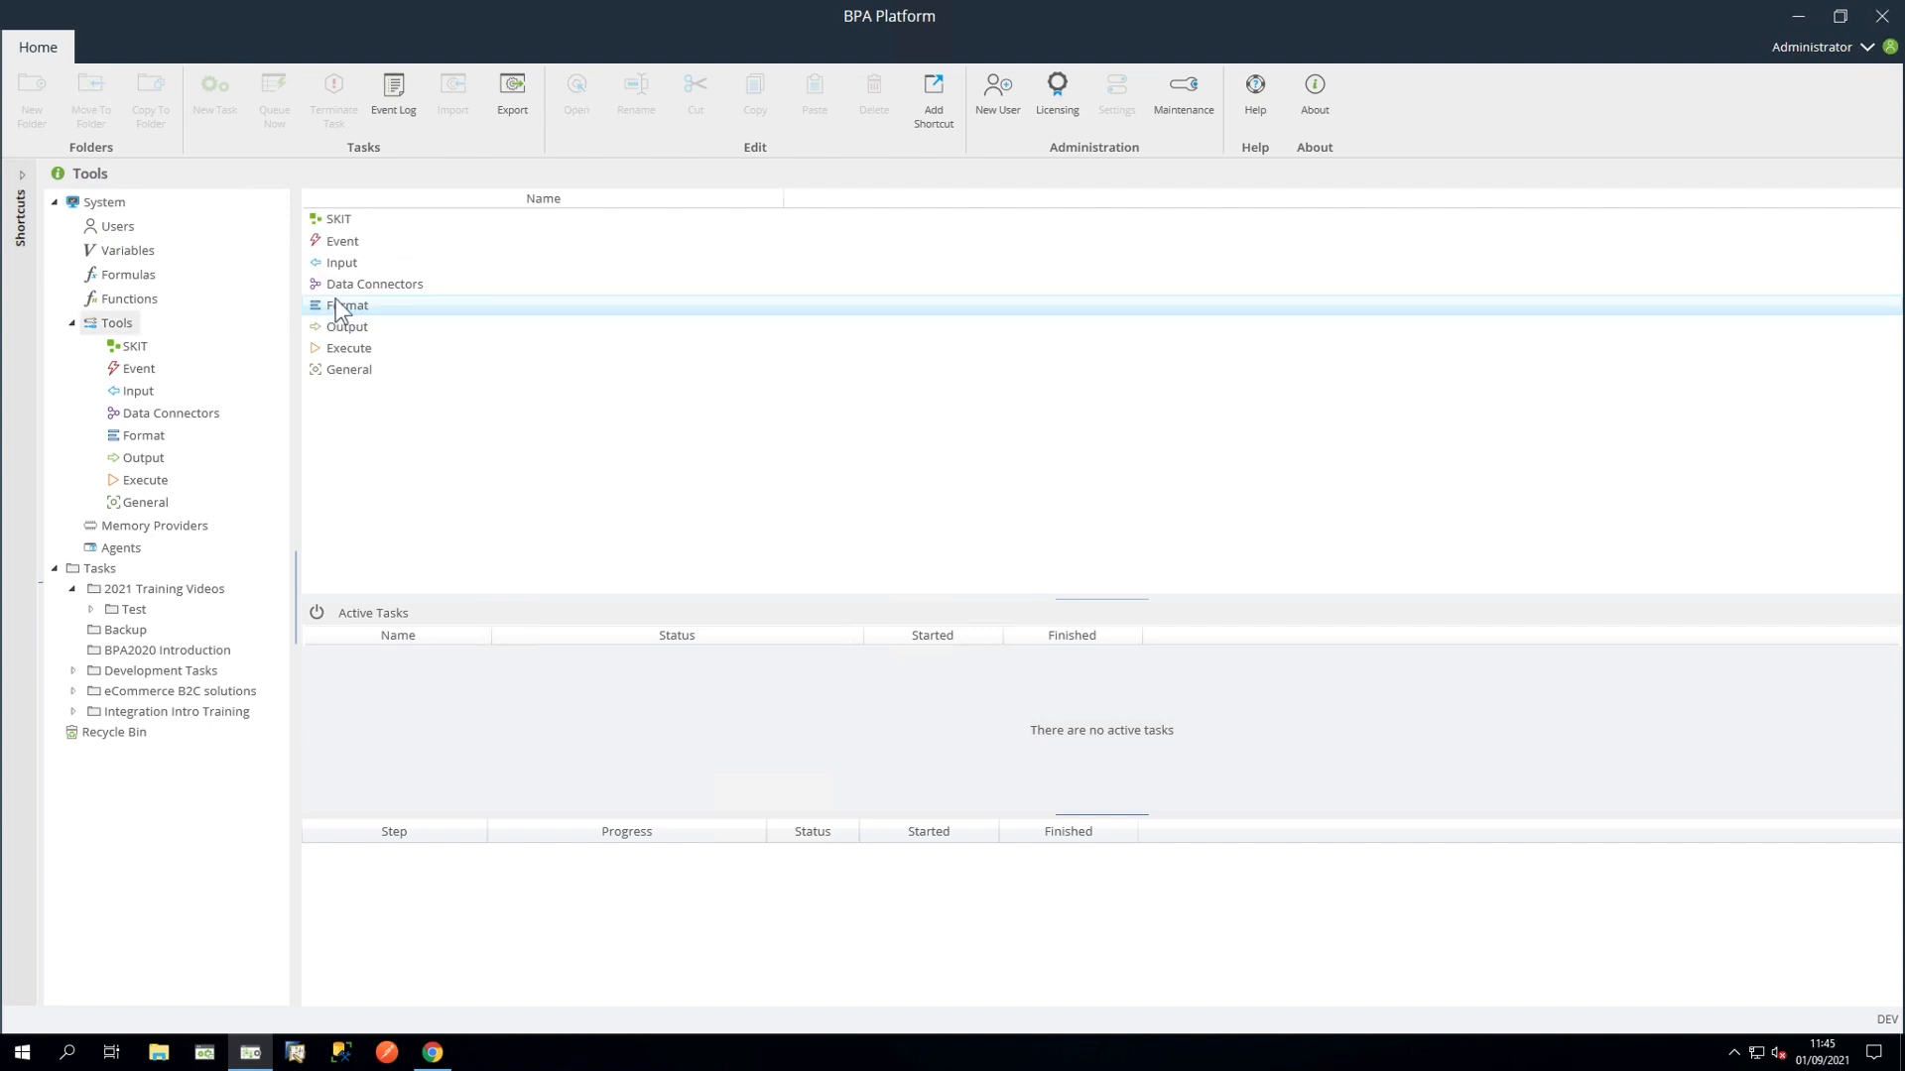
{"action": "double_click", "coordinate": [366, 261]}
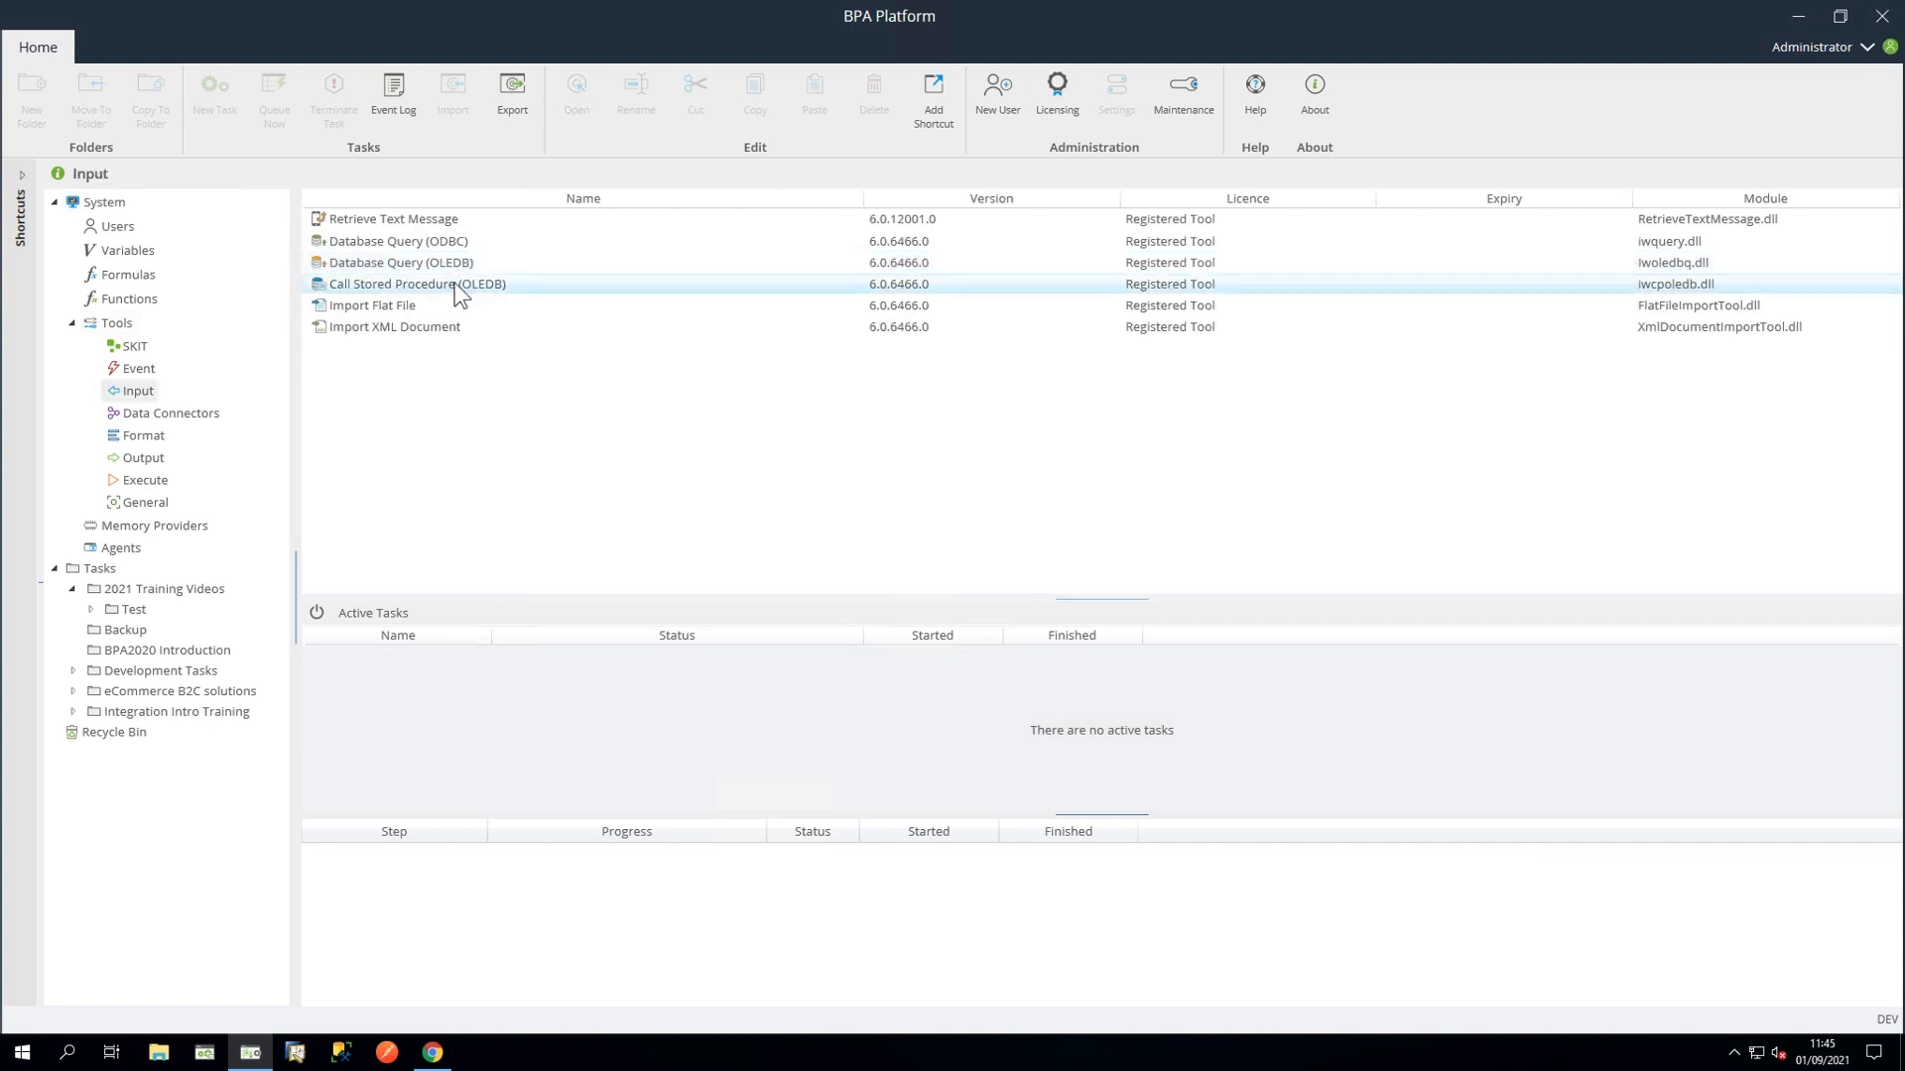
{"action": "double_click", "coordinate": [474, 327]}
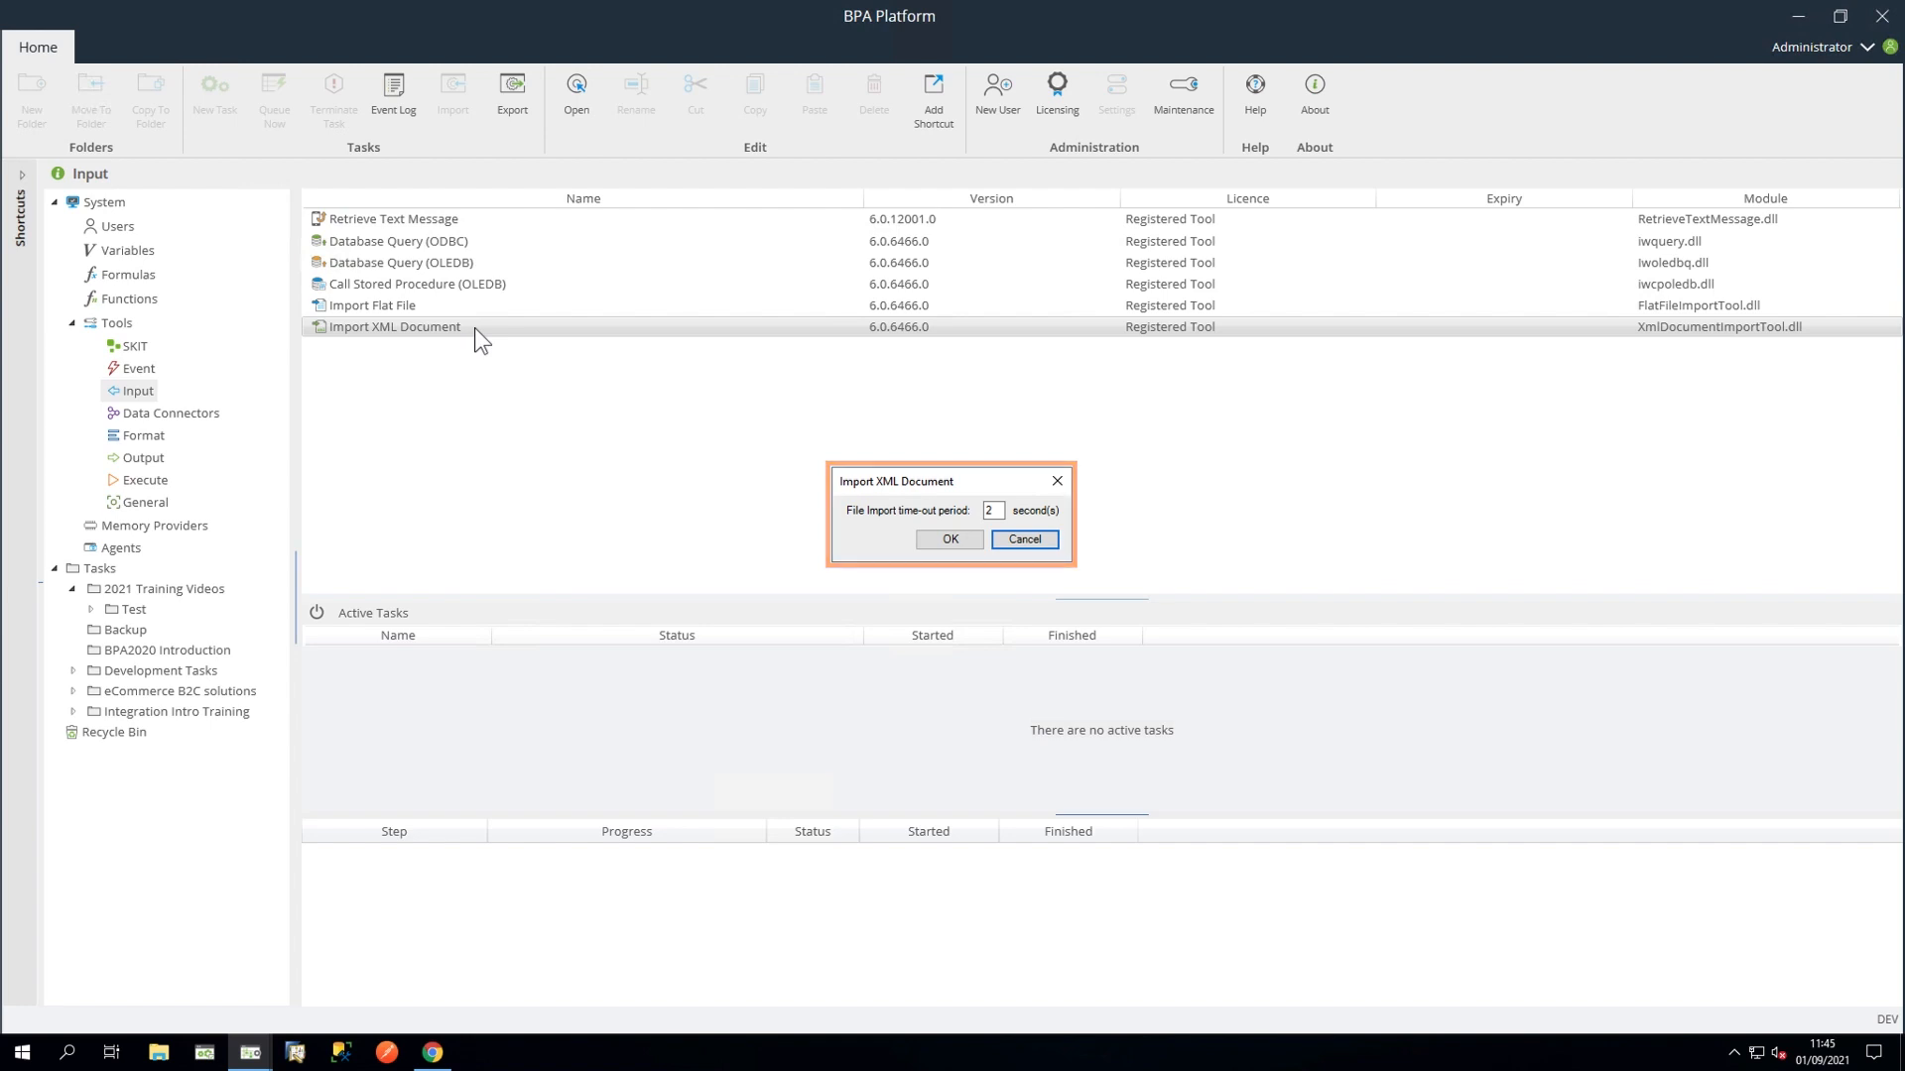
{"action": "left_click", "coordinate": [943, 539]}
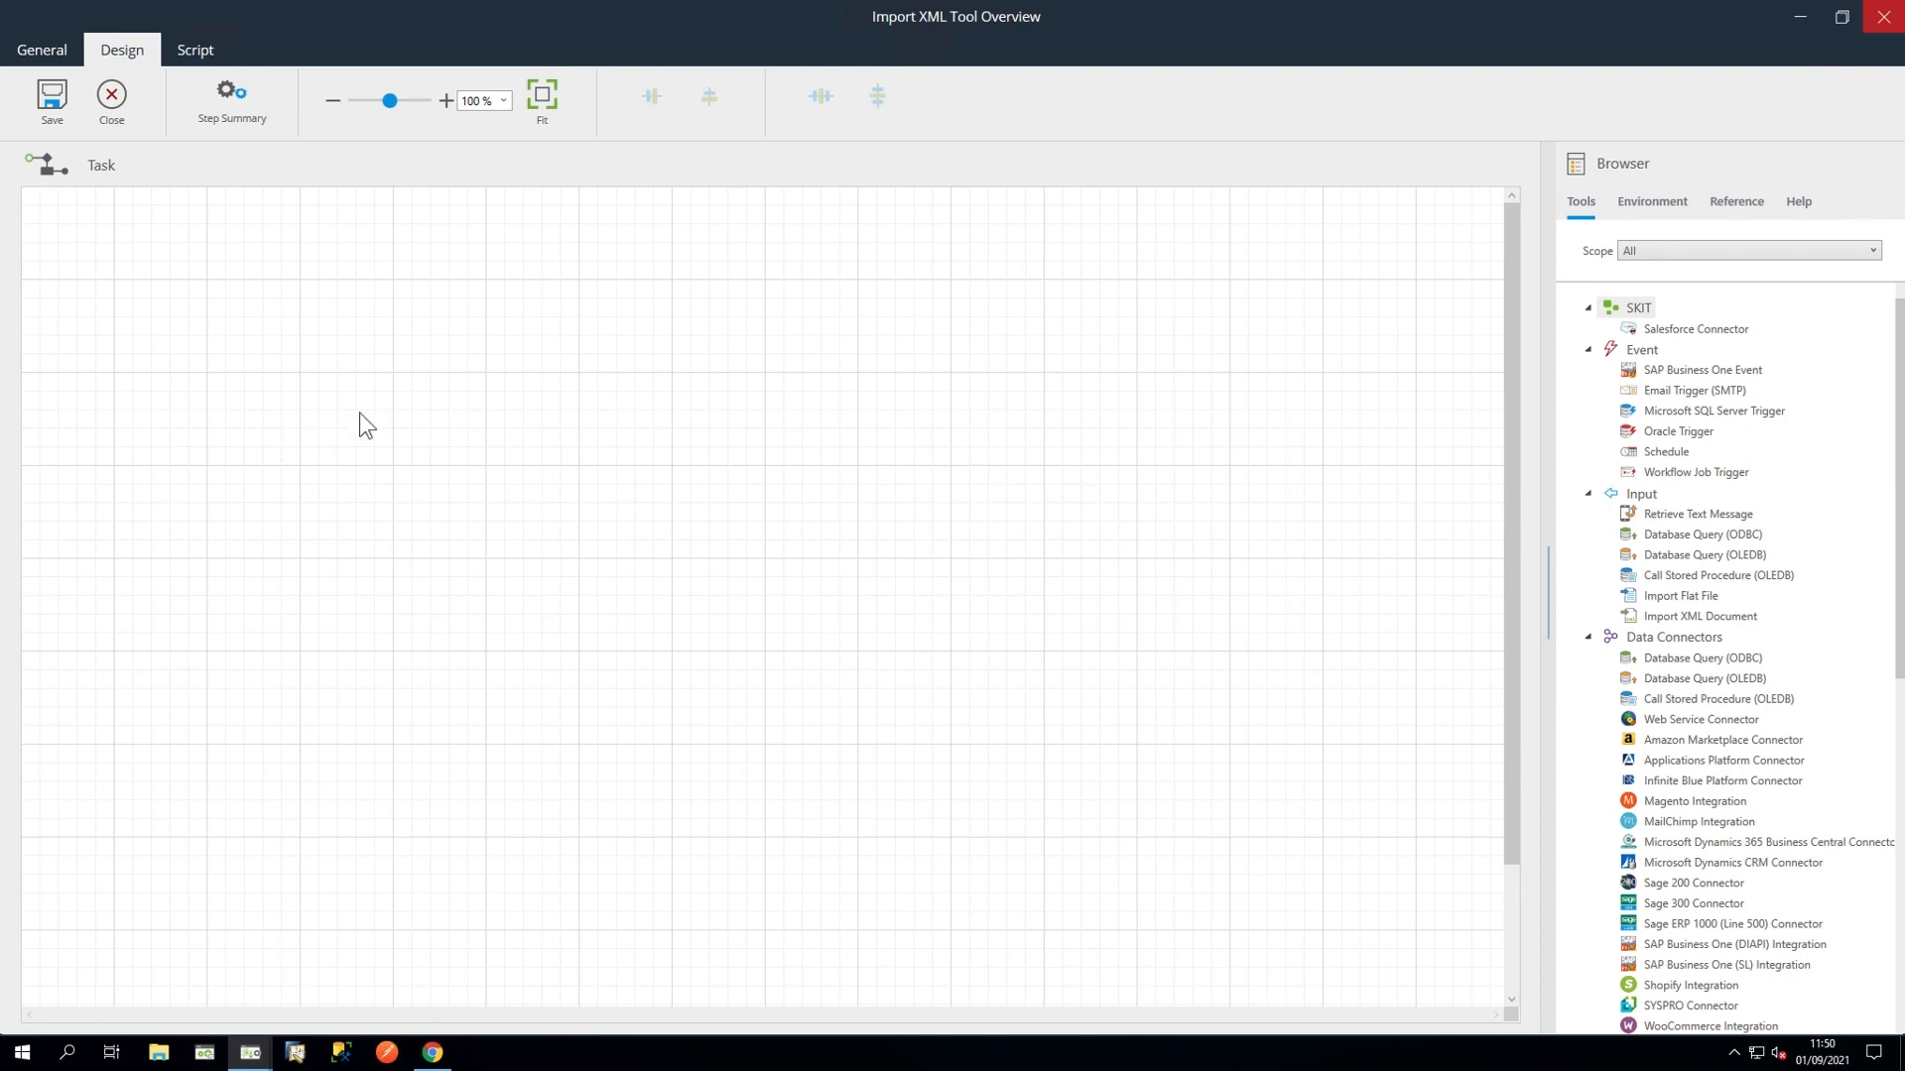
Step: Add an Import XML Document step to the task canvas
{"action": "left_click", "coordinate": [1717, 617]}
{"action": "left_click_drag", "start_coordinate": [1718, 617], "coordinate": [345, 425]}
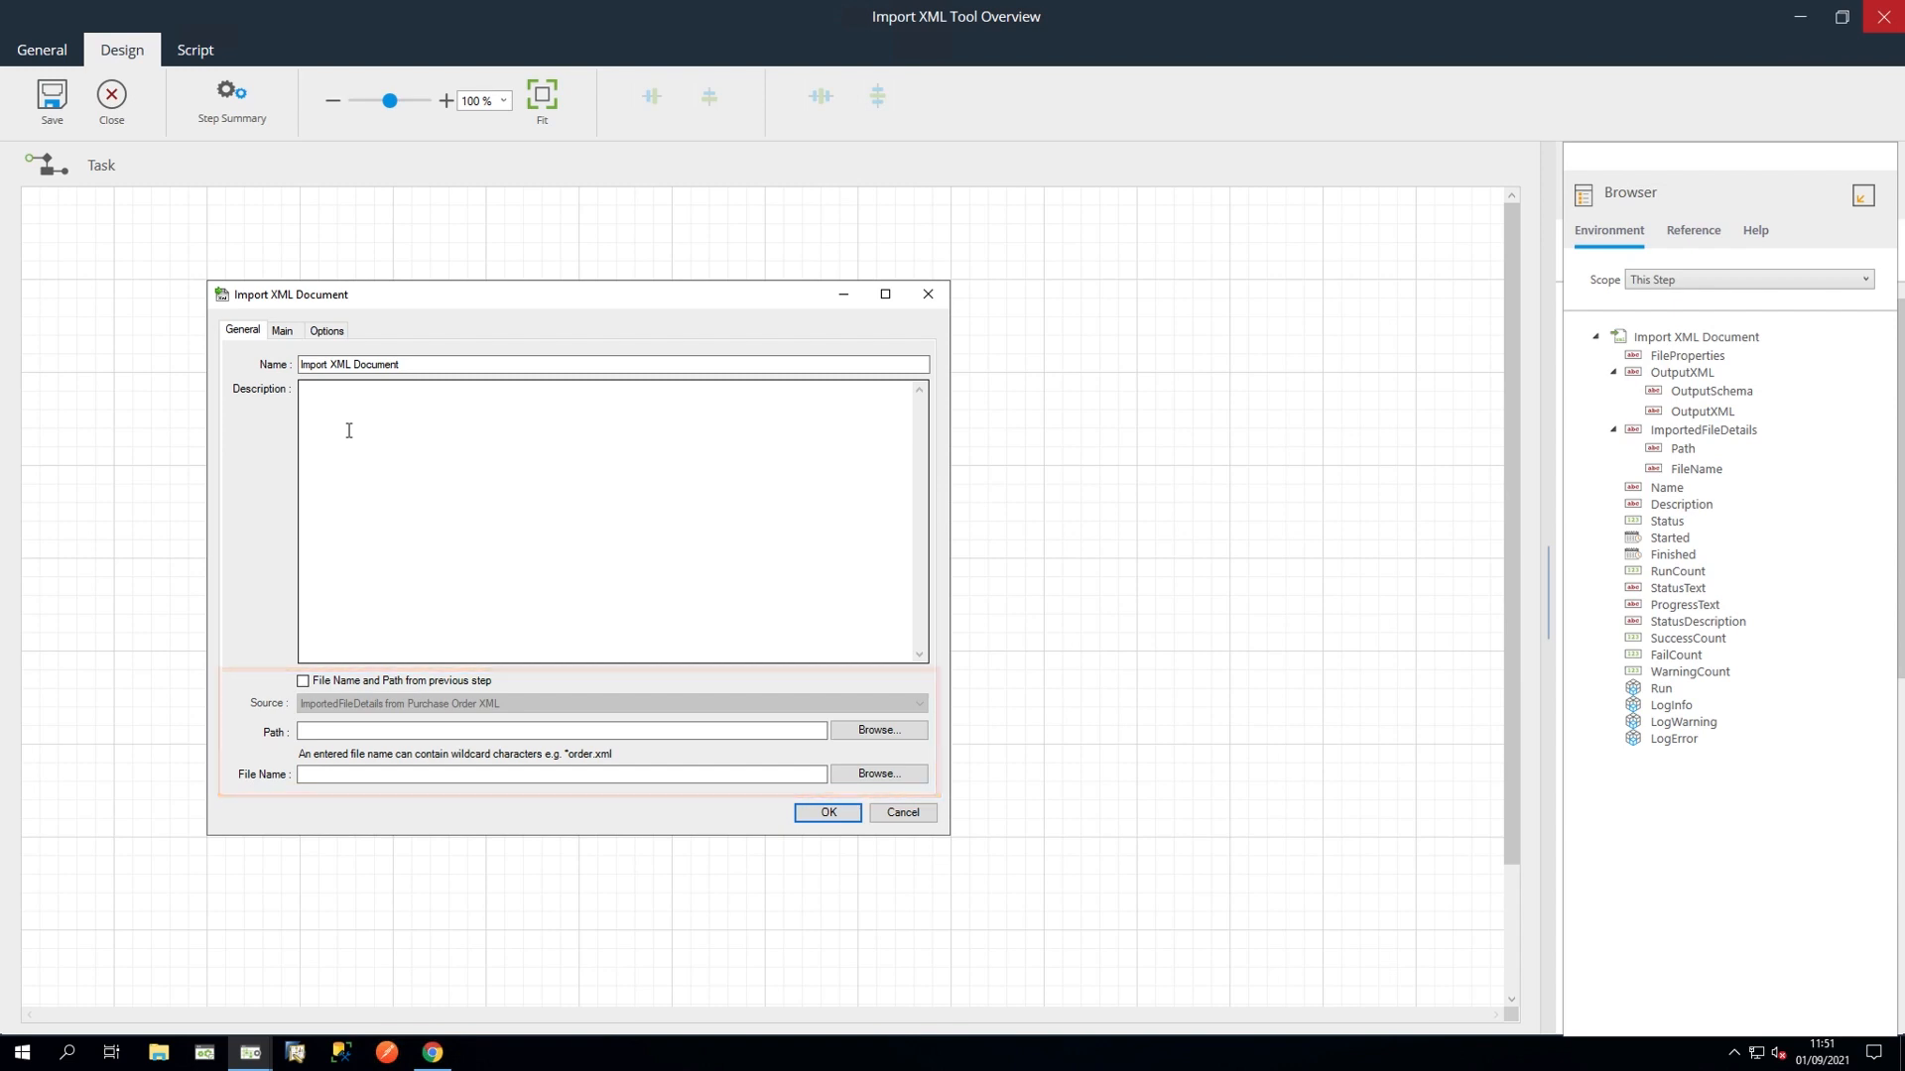
{"action": "left_click", "coordinate": [303, 682]}
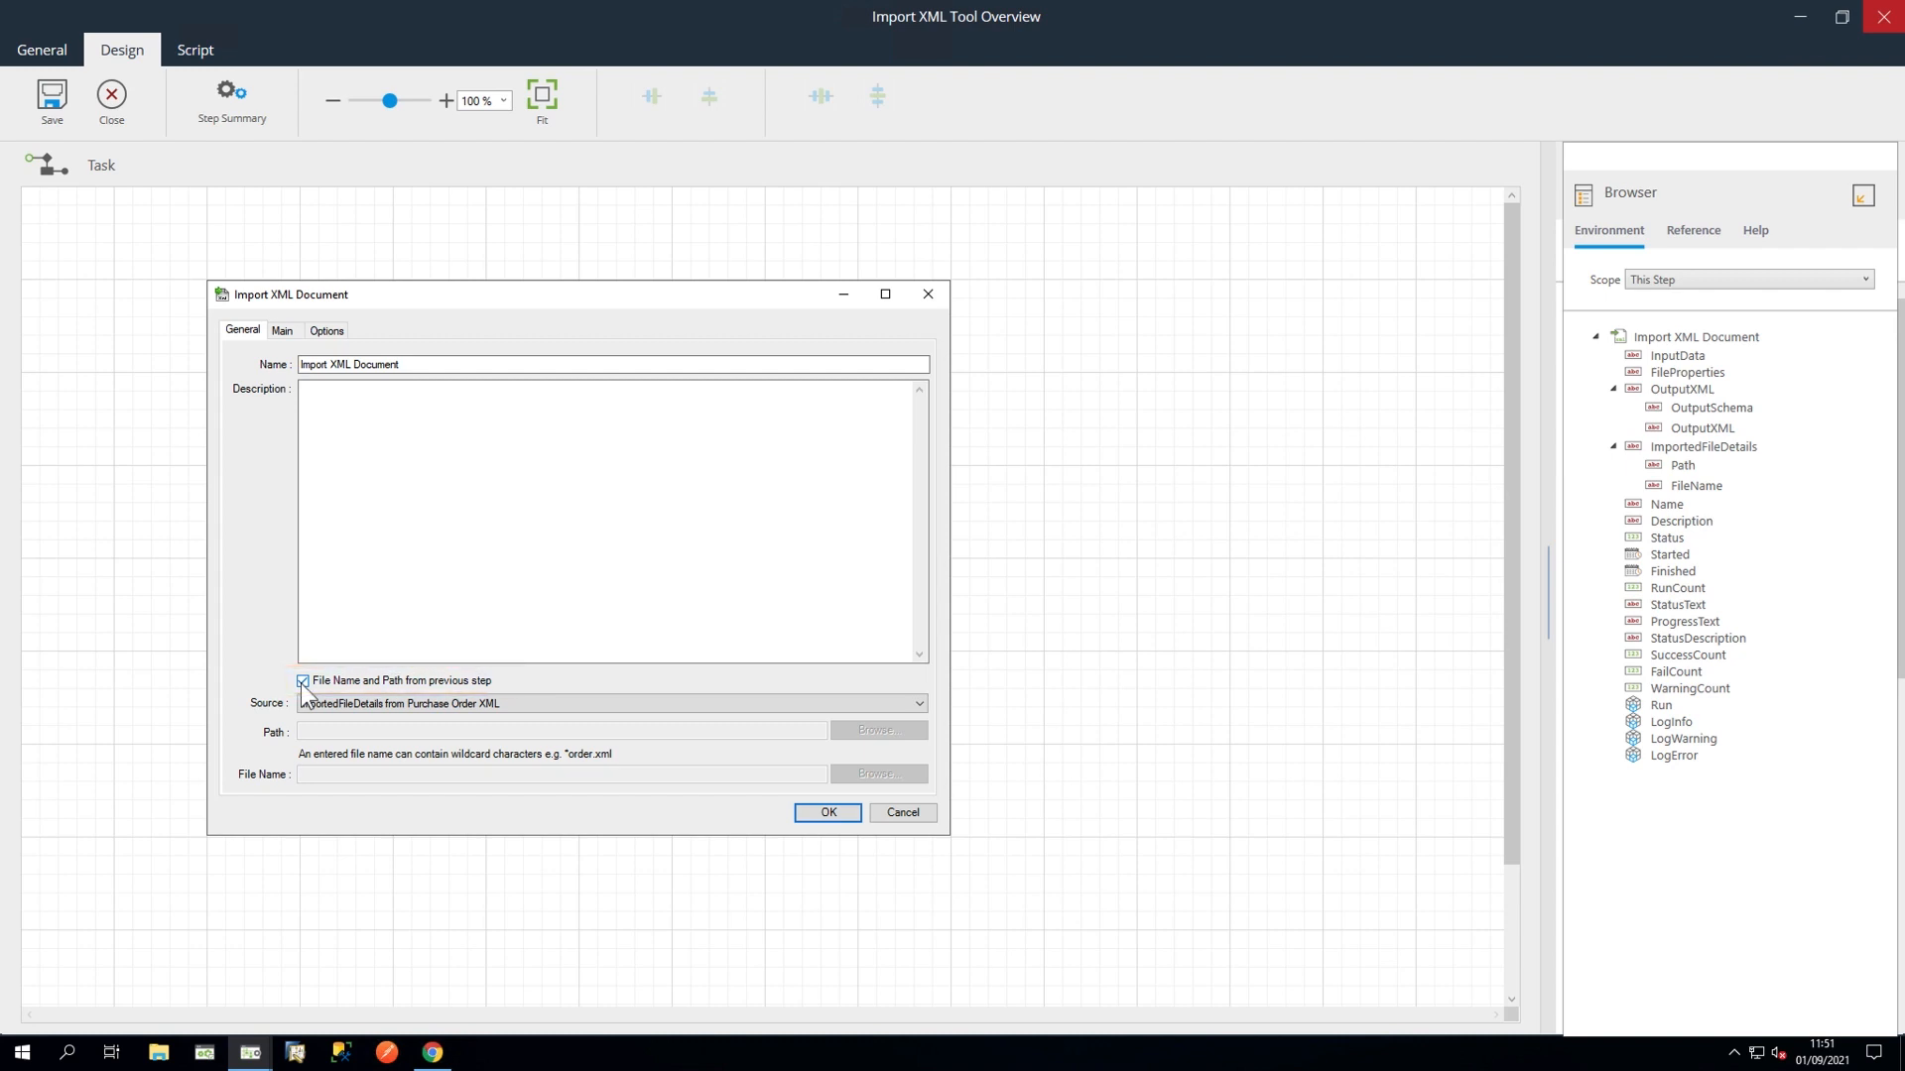
{"action": "left_click", "coordinate": [819, 700]}
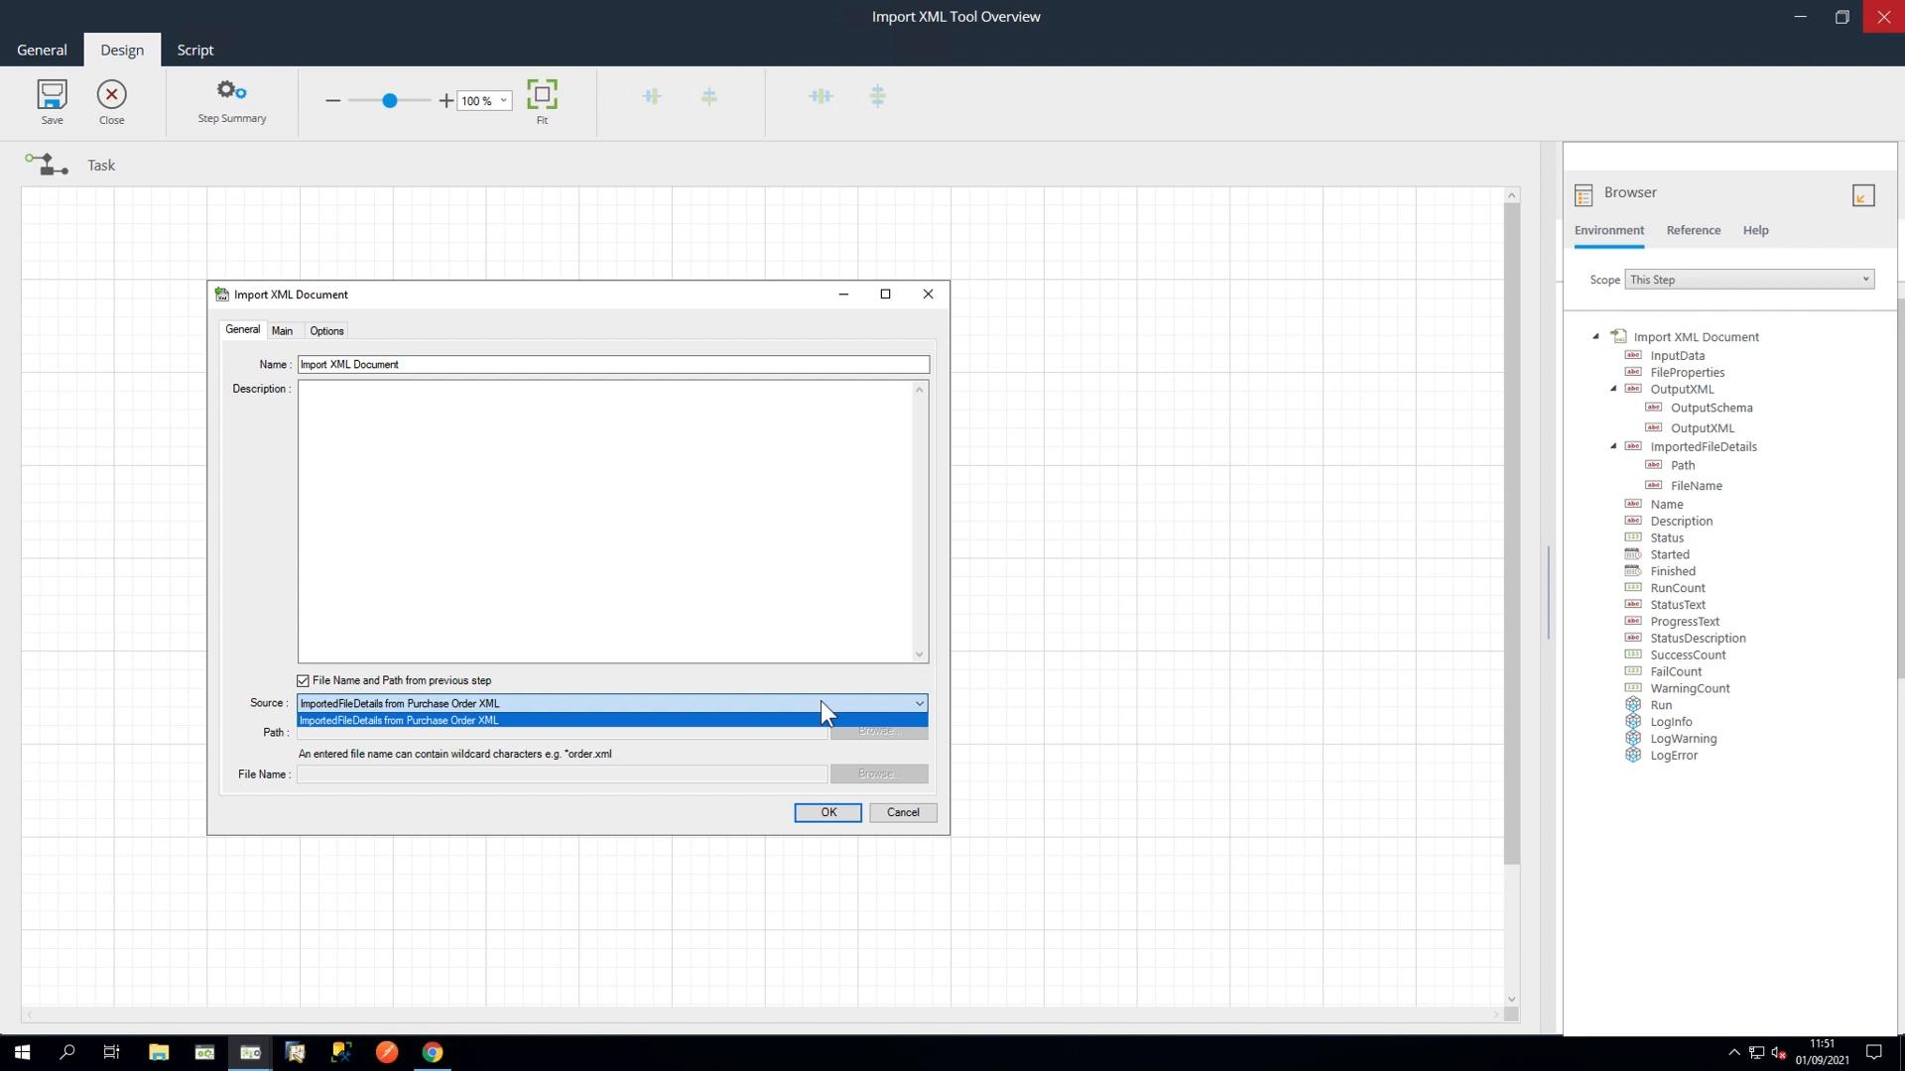
{"action": "left_click", "coordinate": [820, 700]}
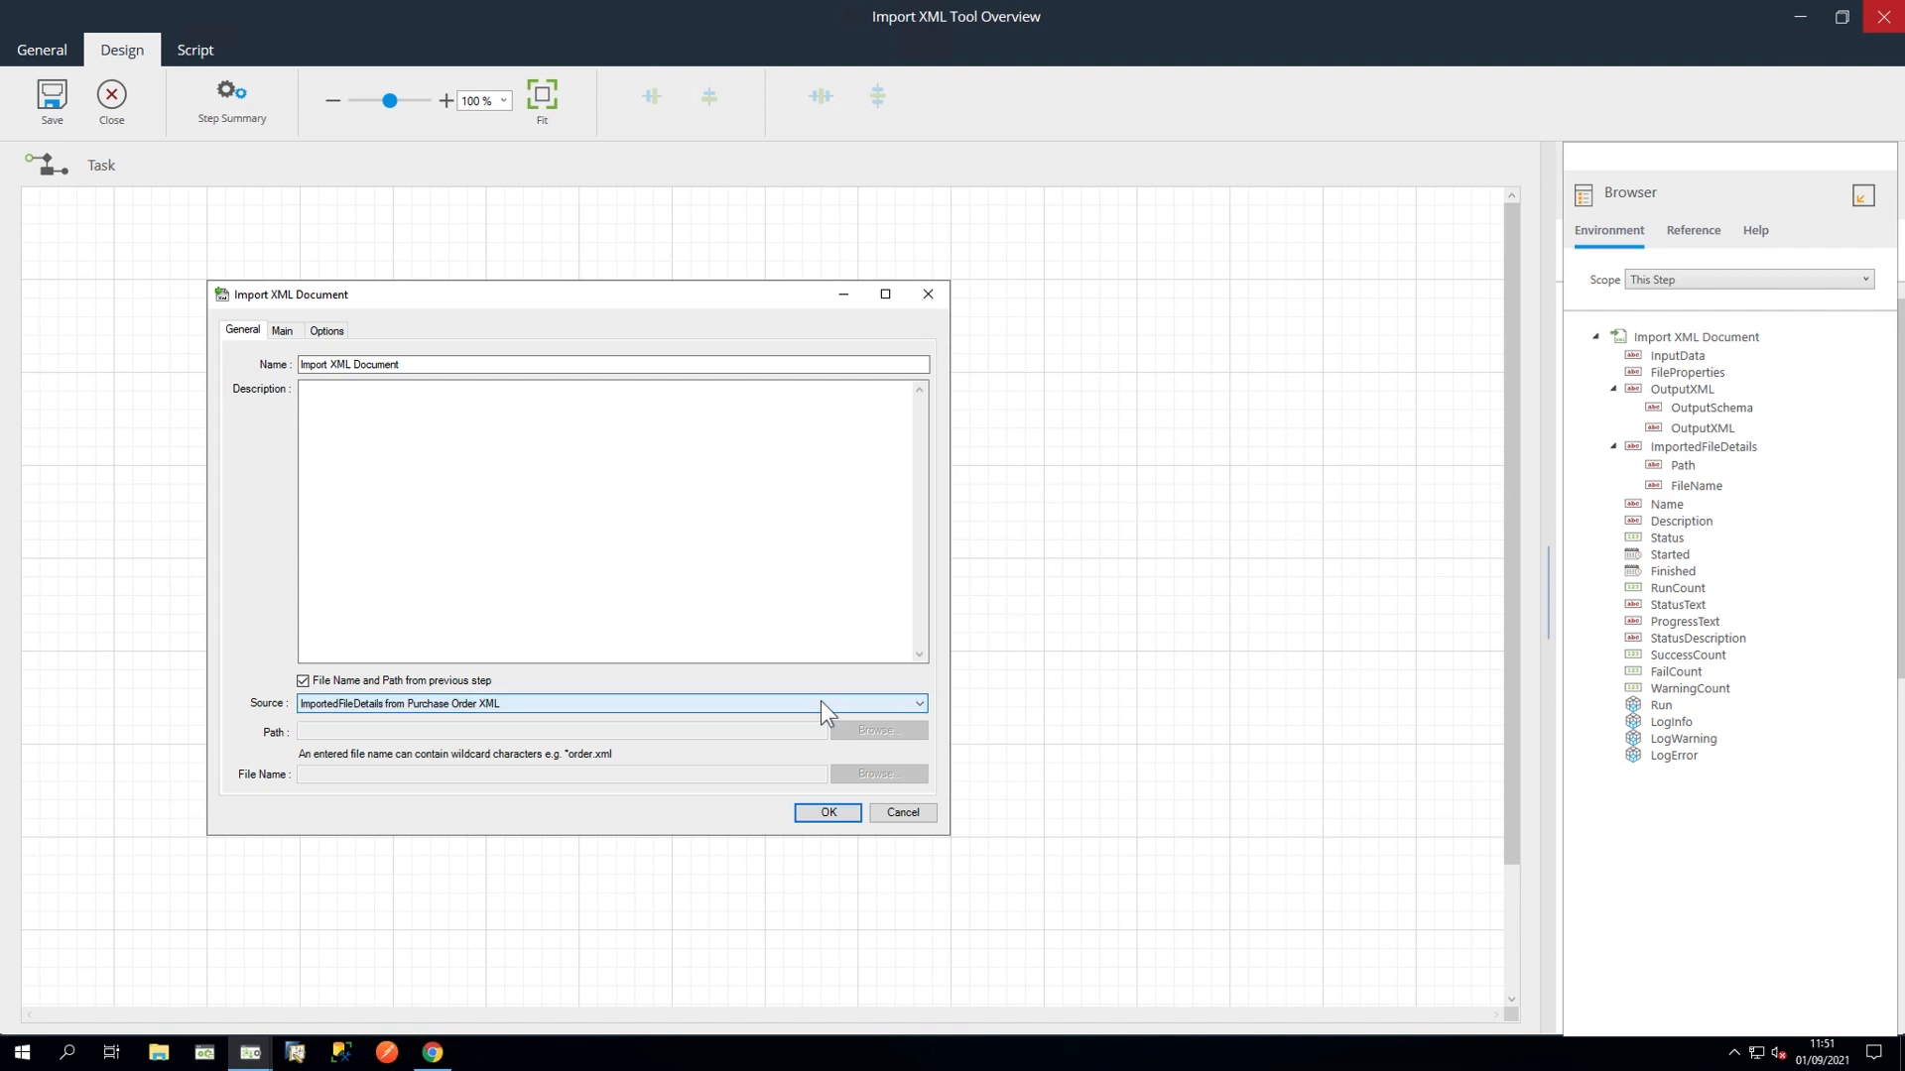
{"action": "left_click", "coordinate": [303, 680]}
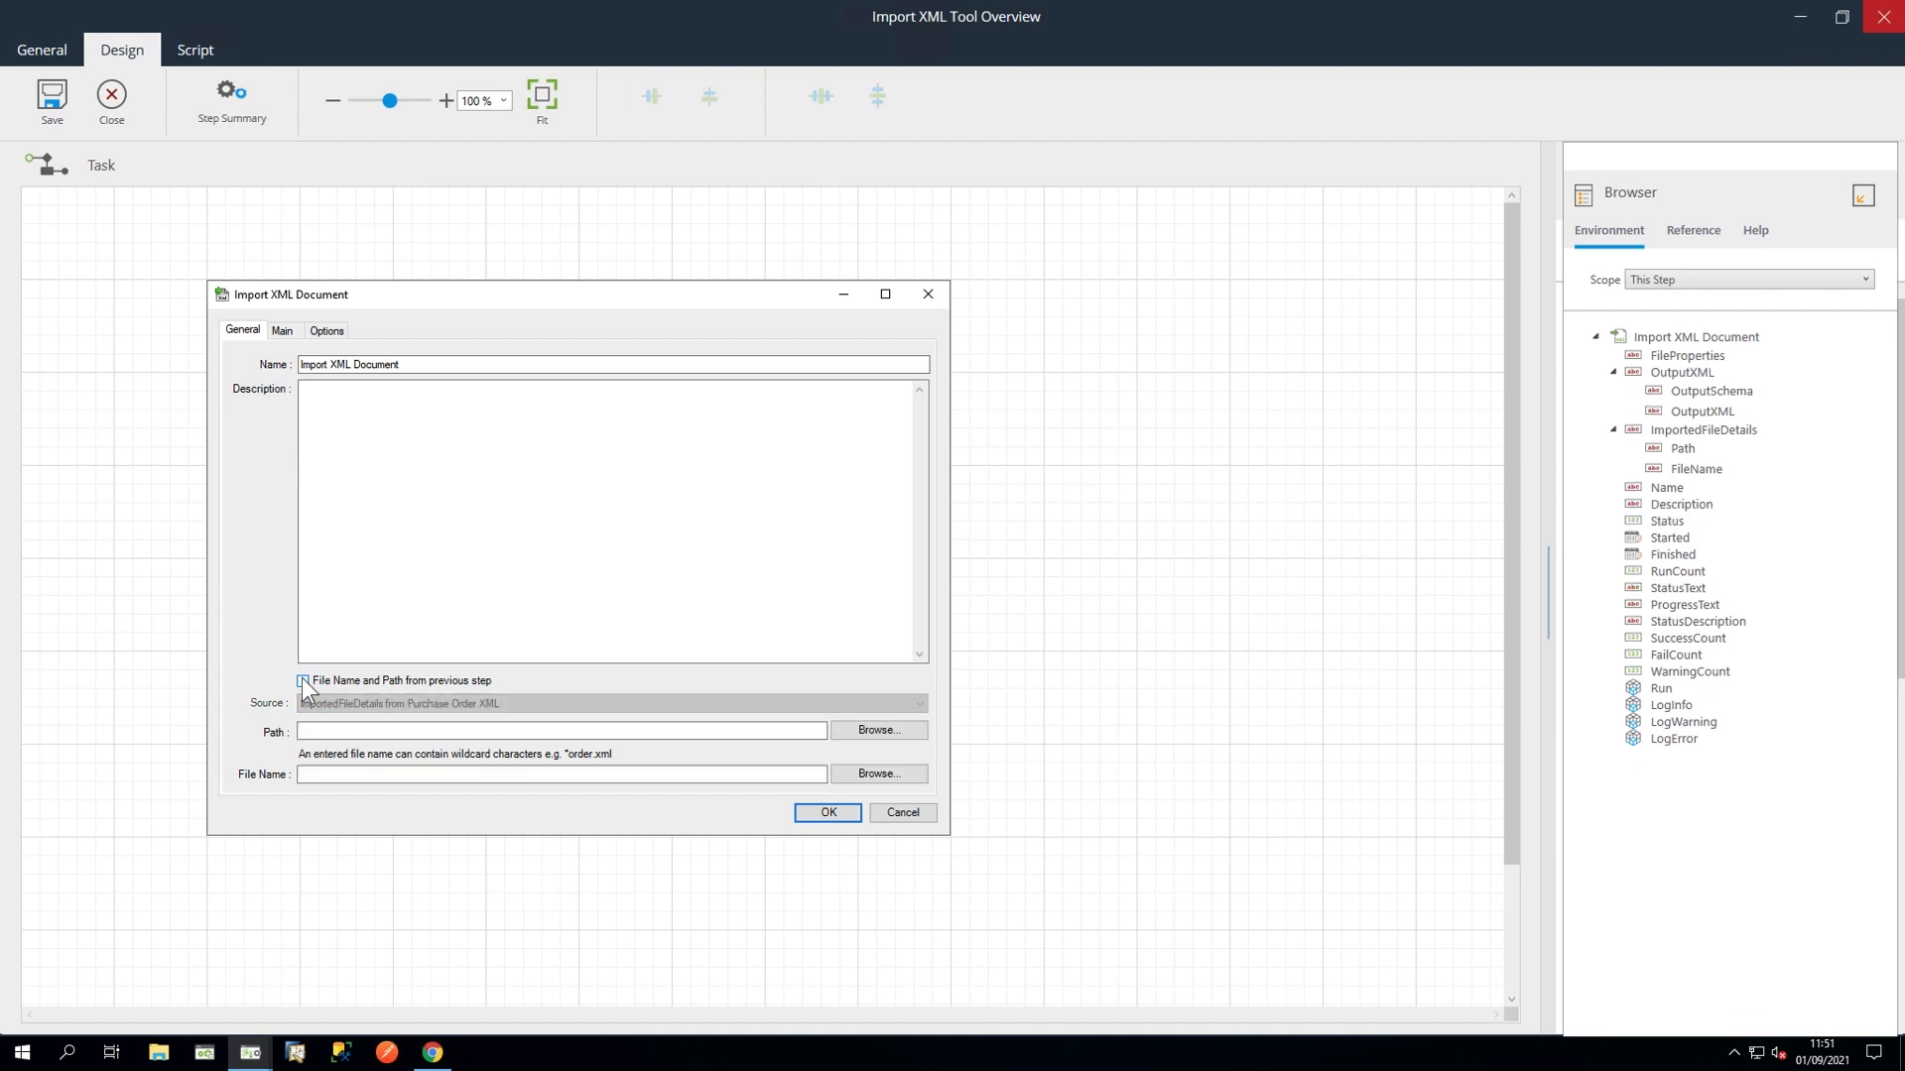
Step: Set the path to the Desktop\Materials\Import XML Tool folder and the file name to example-xml.xml
{"action": "left_click", "coordinate": [854, 734]}
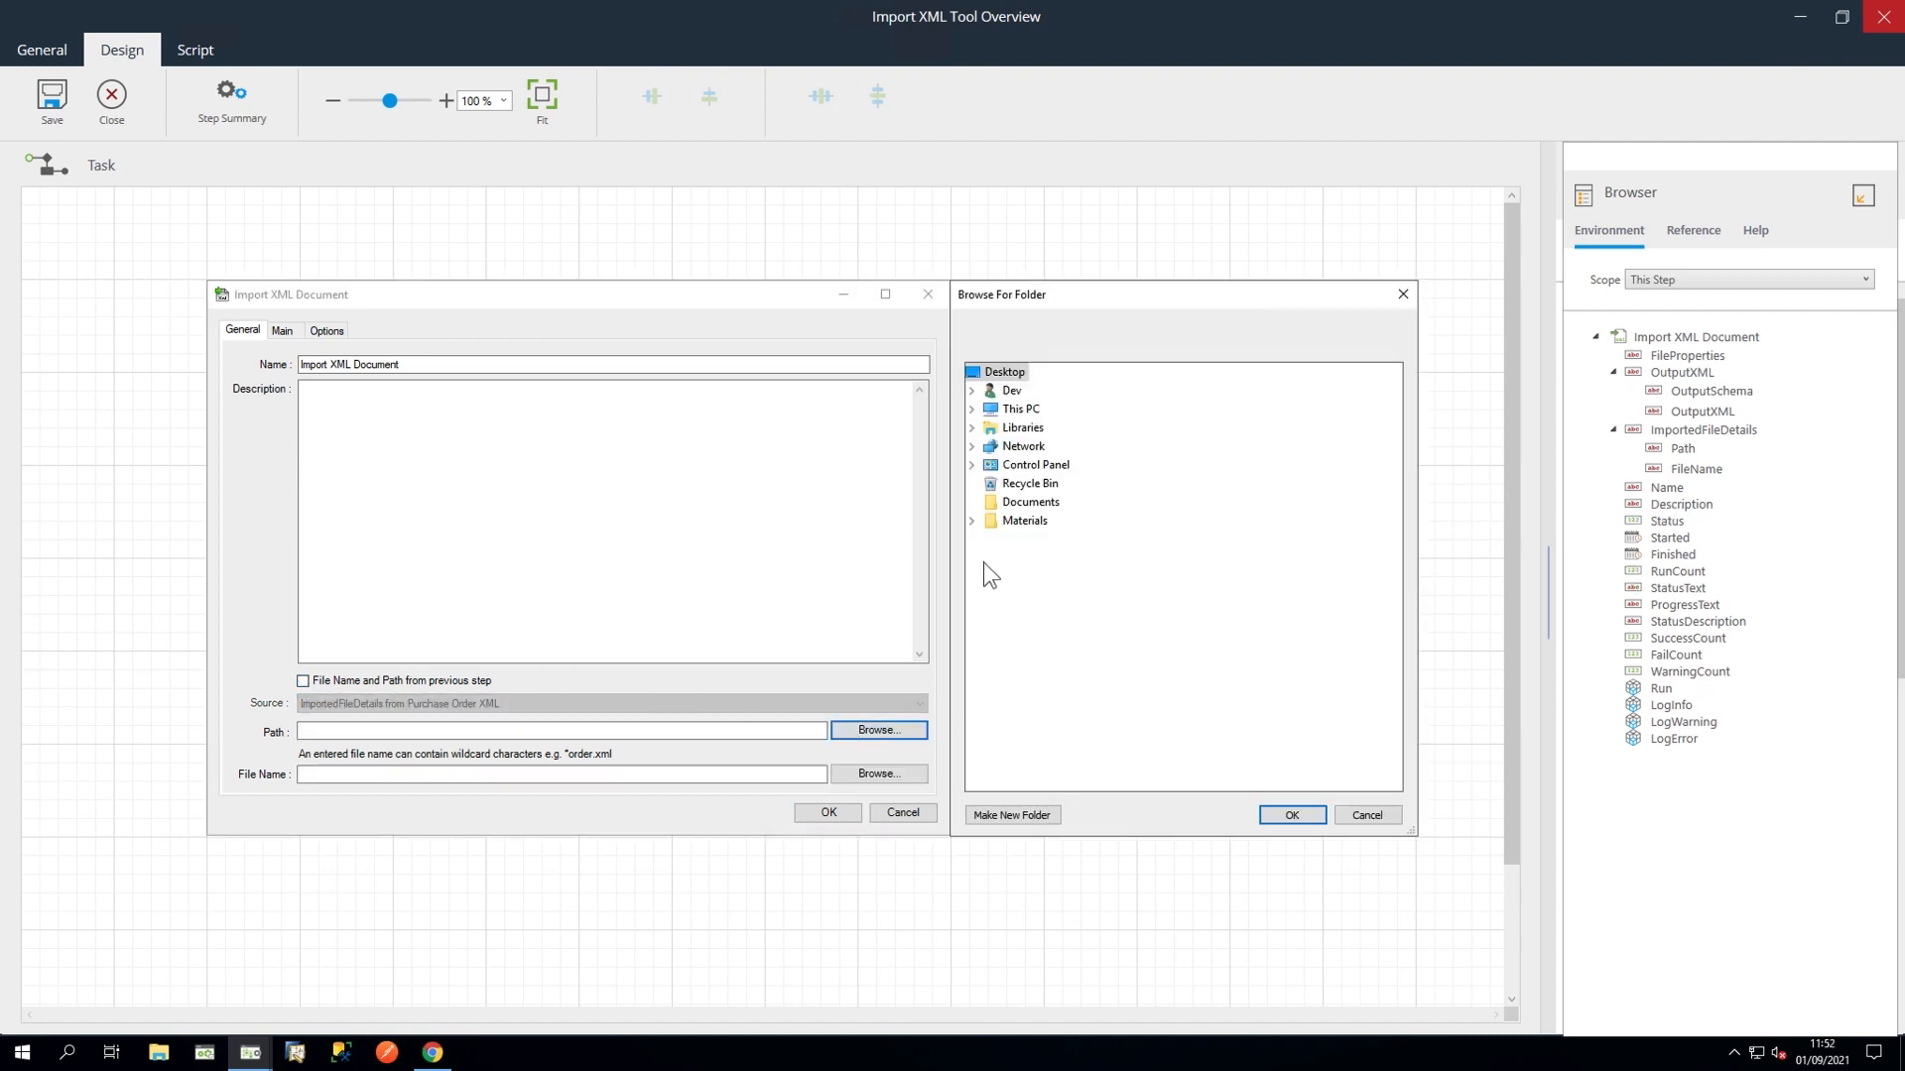
{"action": "left_click", "coordinate": [973, 522]}
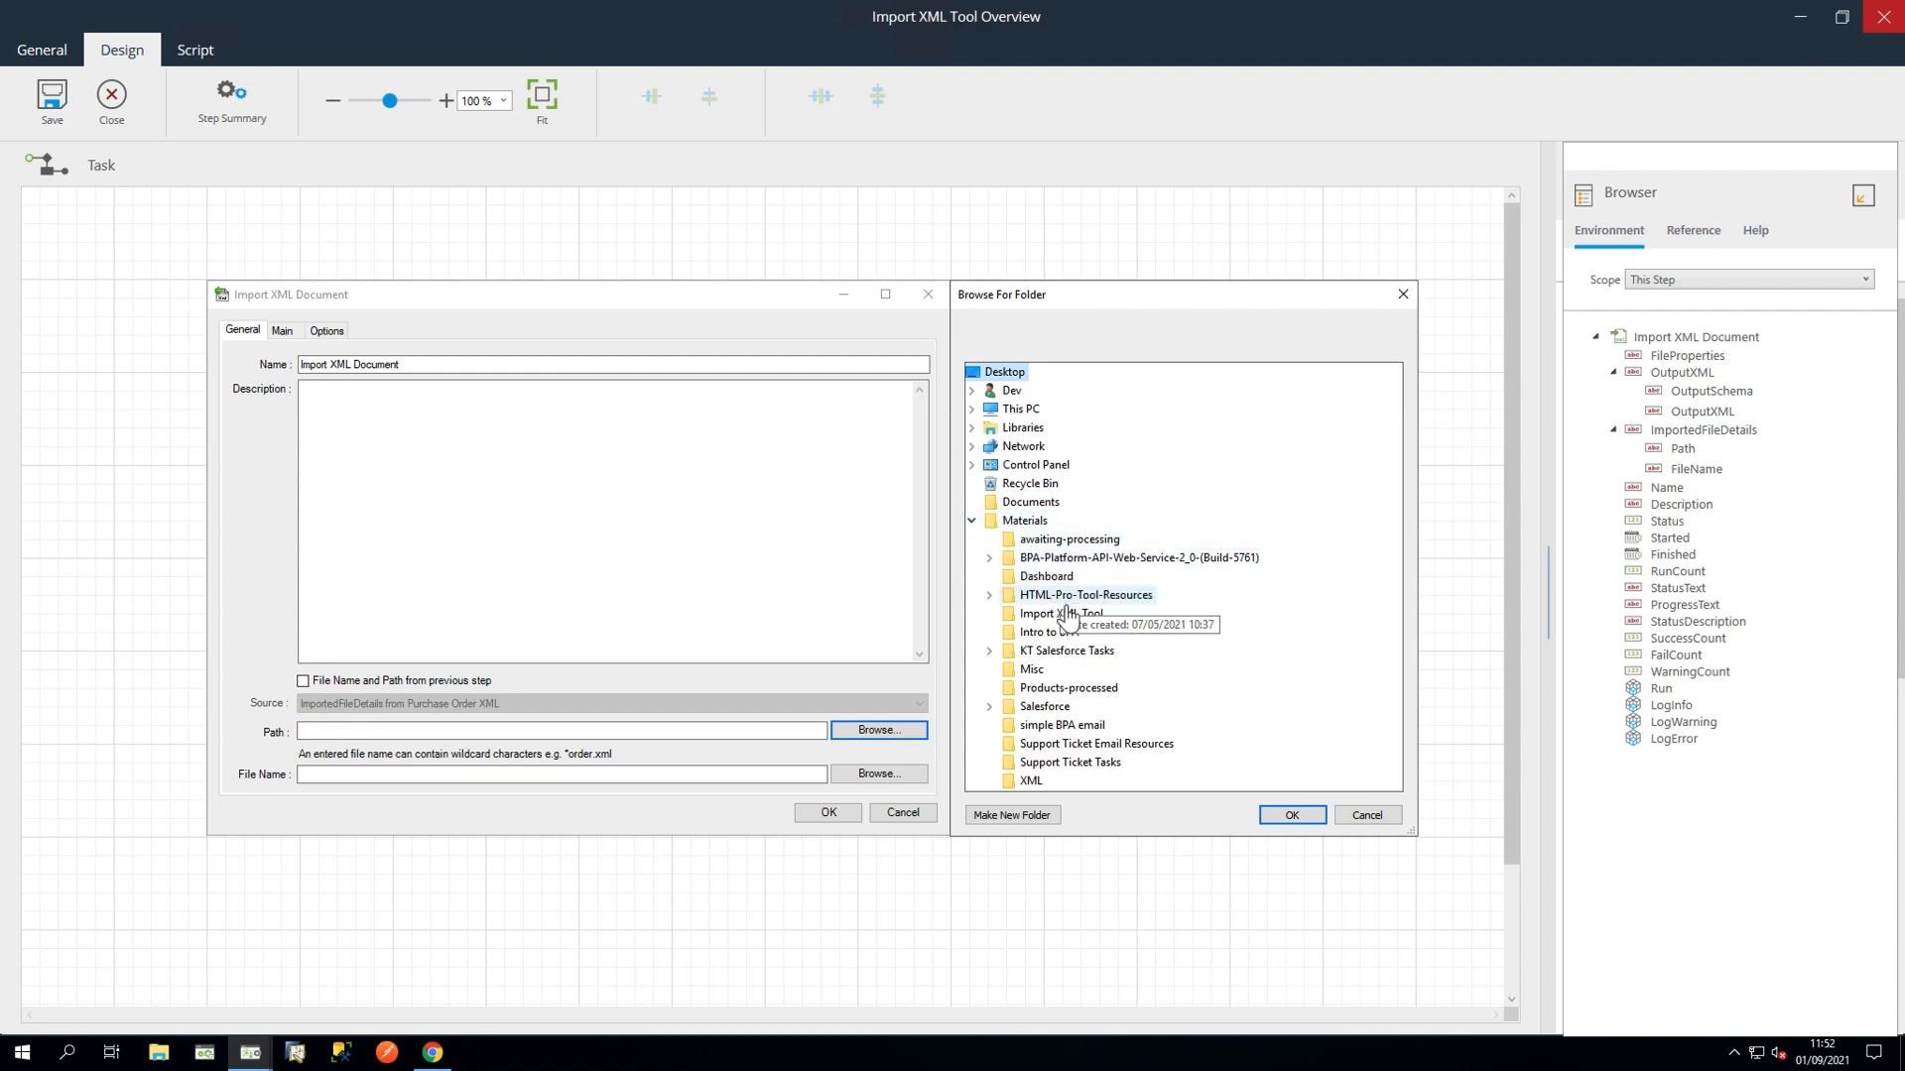
{"action": "left_click", "coordinate": [1061, 614]}
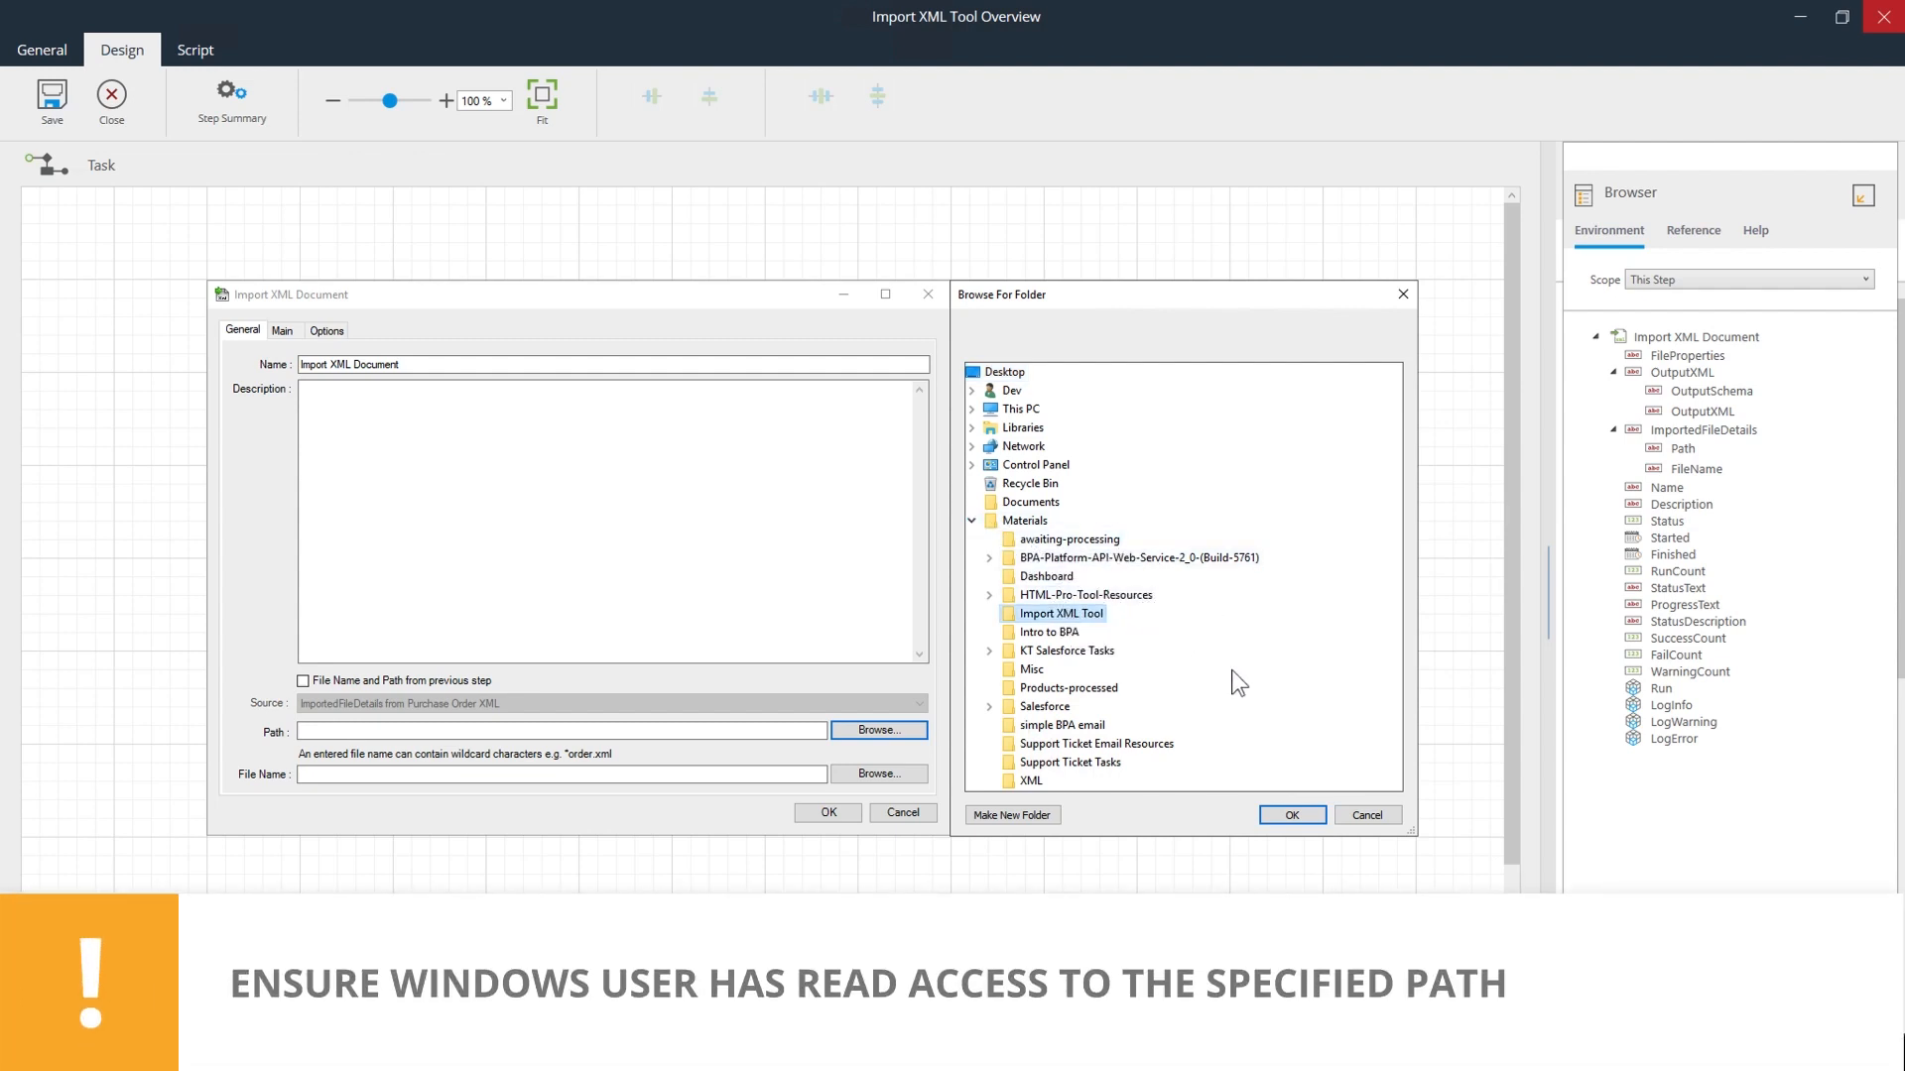
{"action": "left_click", "coordinate": [1292, 814]}
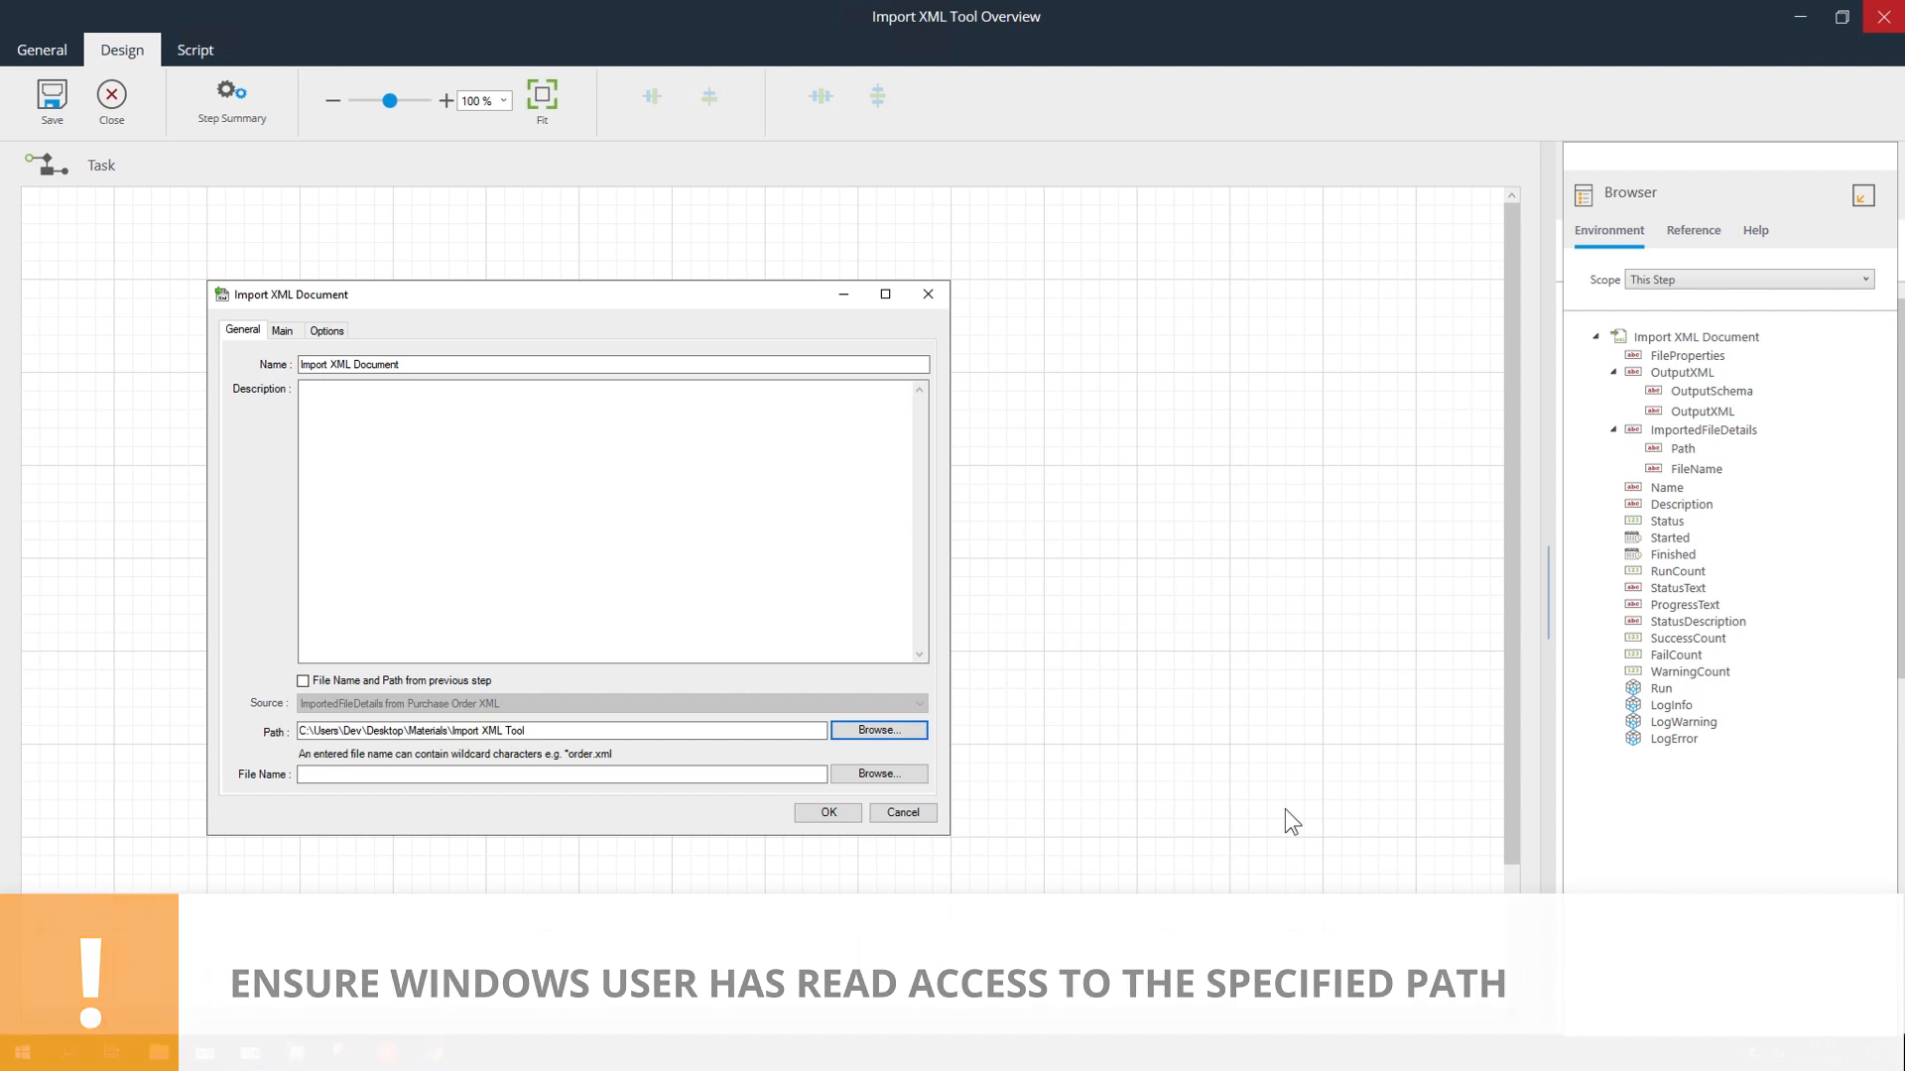
{"action": "left_click", "coordinate": [879, 774]}
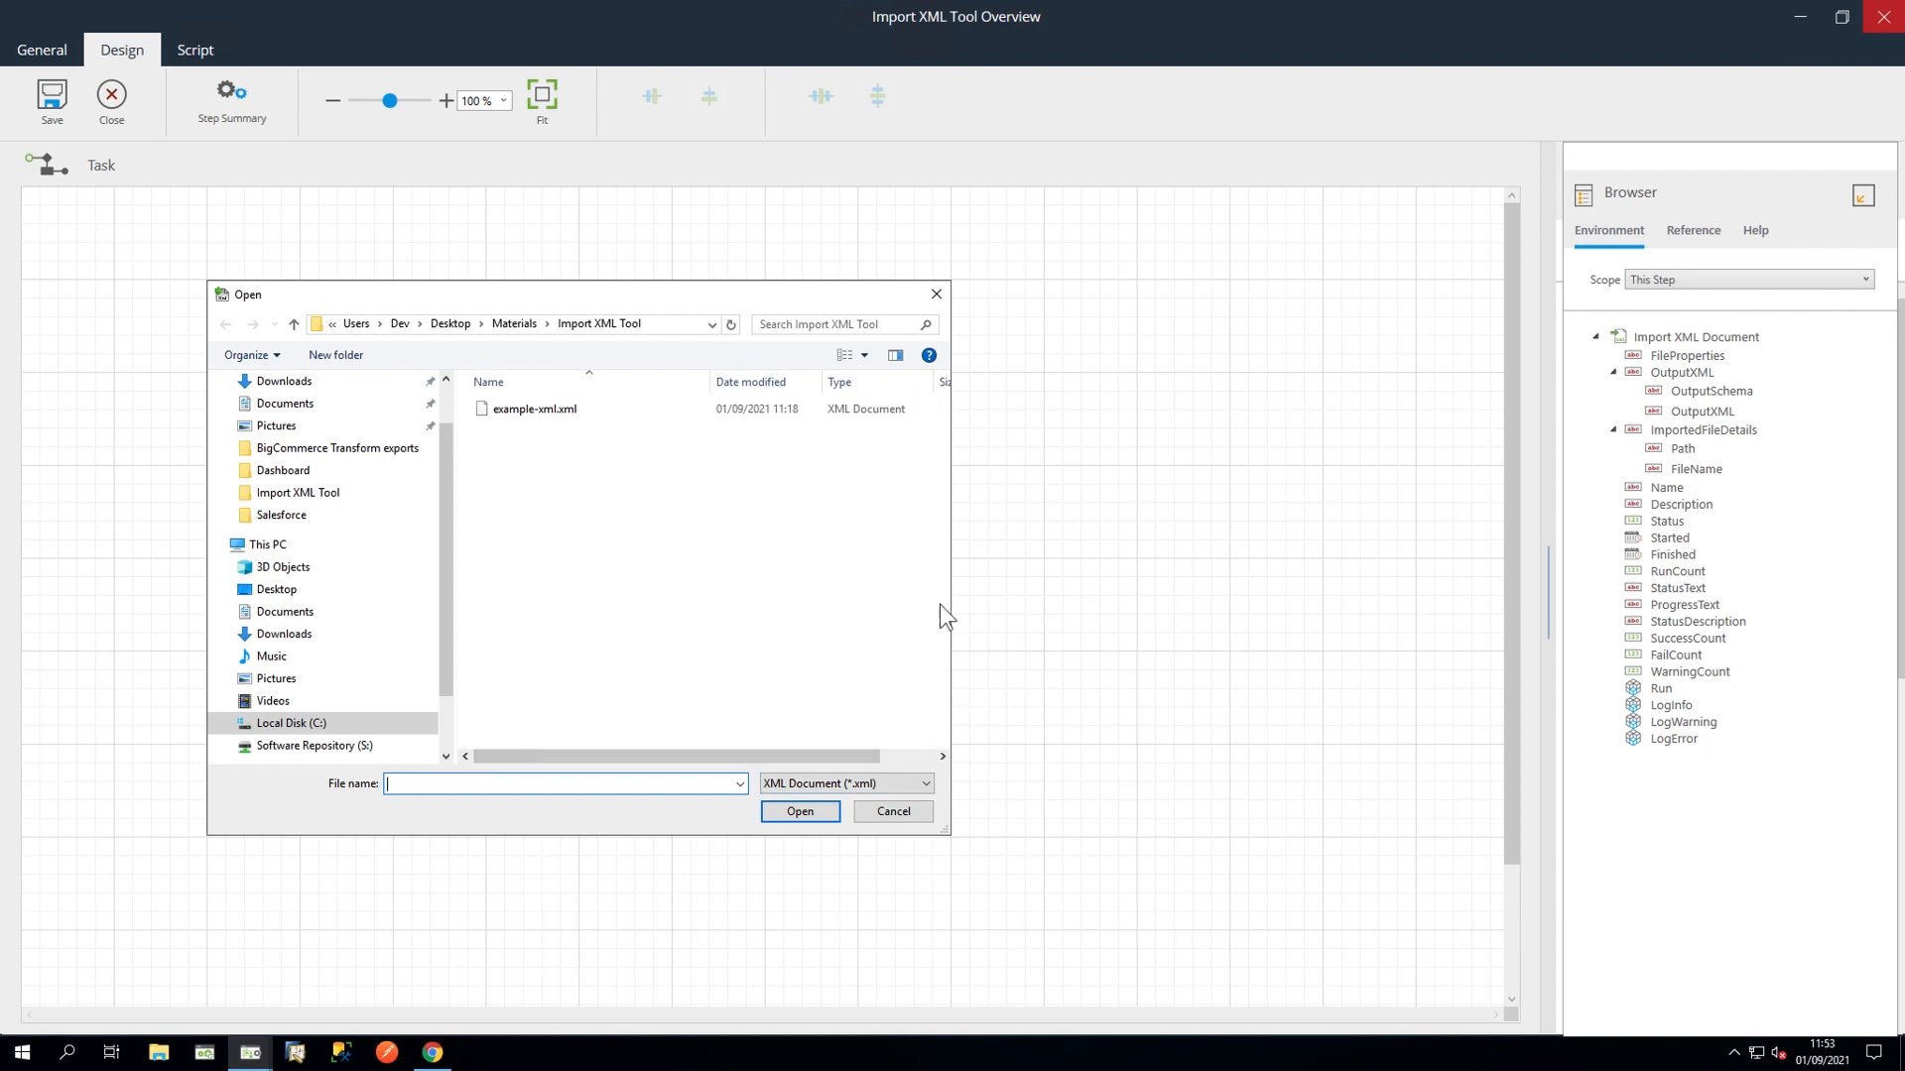
{"action": "left_click", "coordinate": [578, 417]}
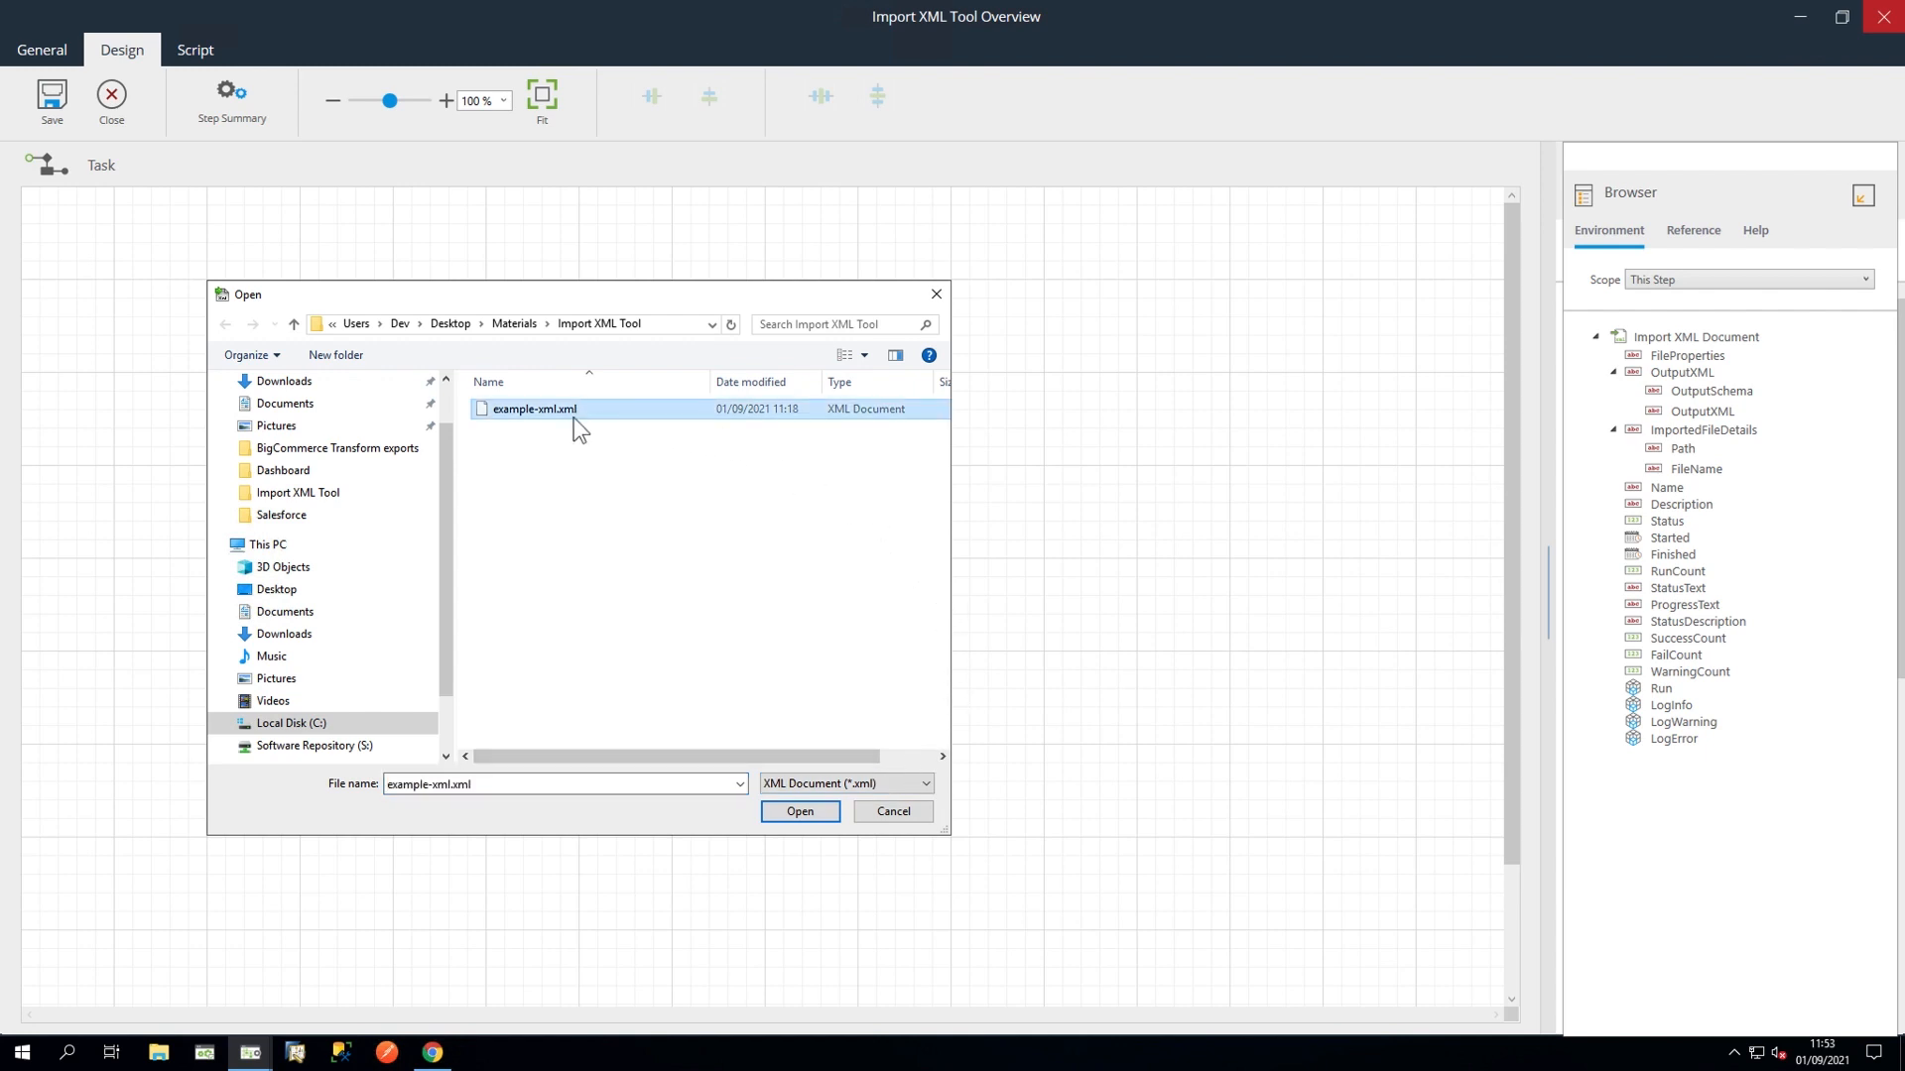
{"action": "left_click", "coordinate": [774, 812]}
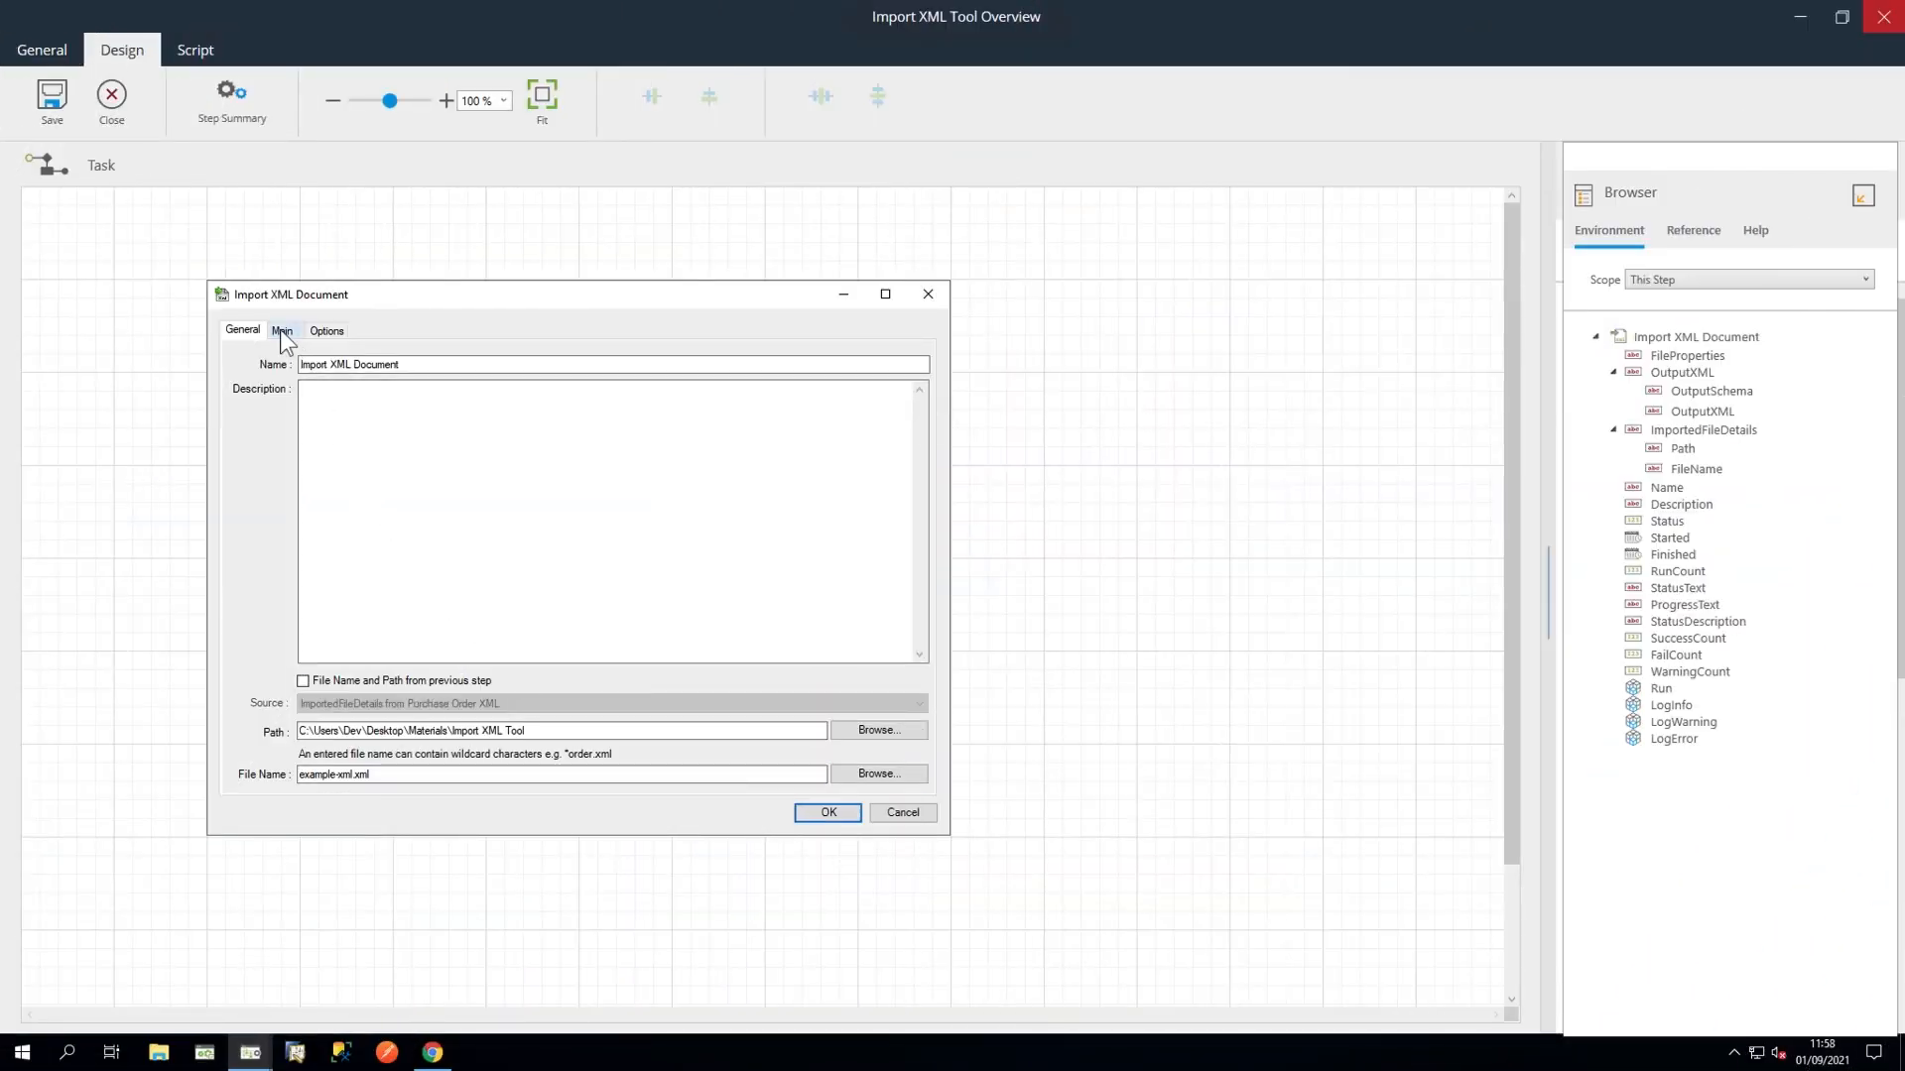
Step: Try pasting XML into the schema box on the Main tab, then clear it
{"action": "left_click", "coordinate": [282, 331]}
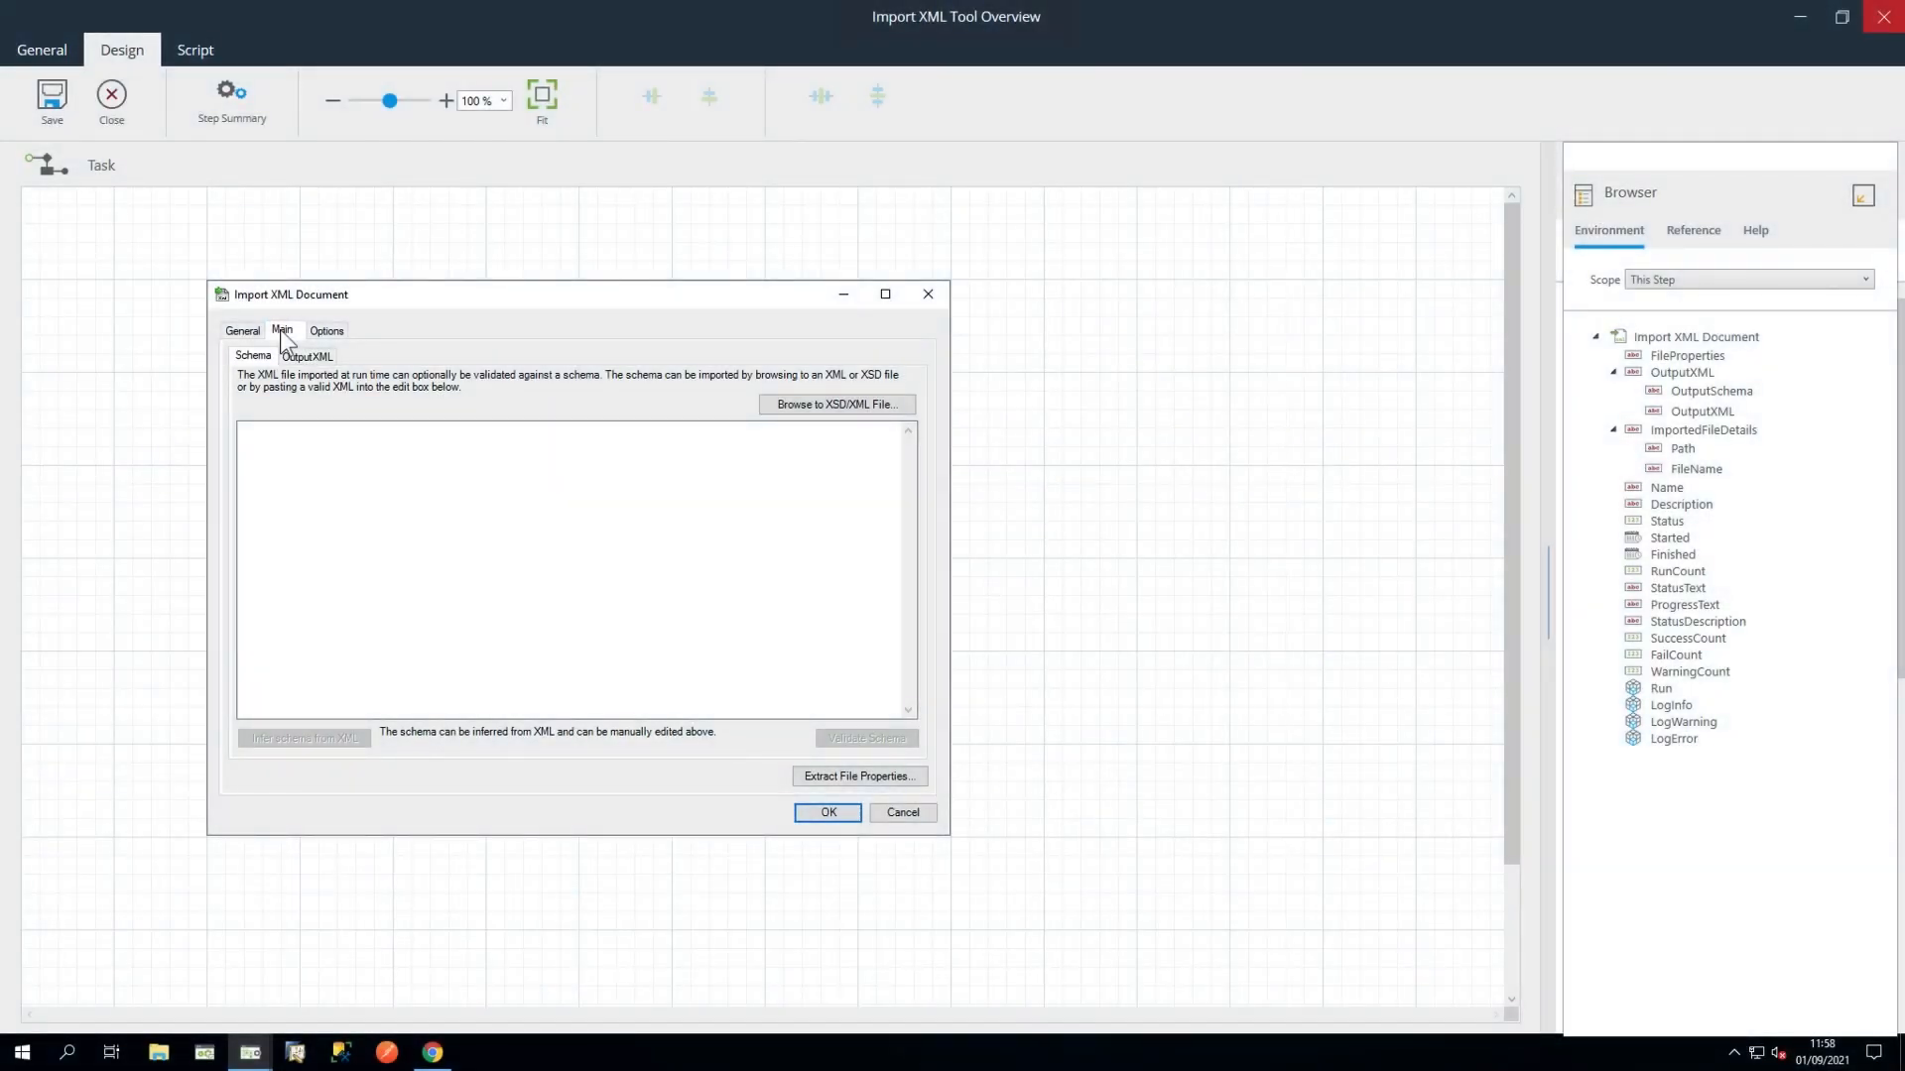
{"action": "left_click", "coordinate": [269, 434]}
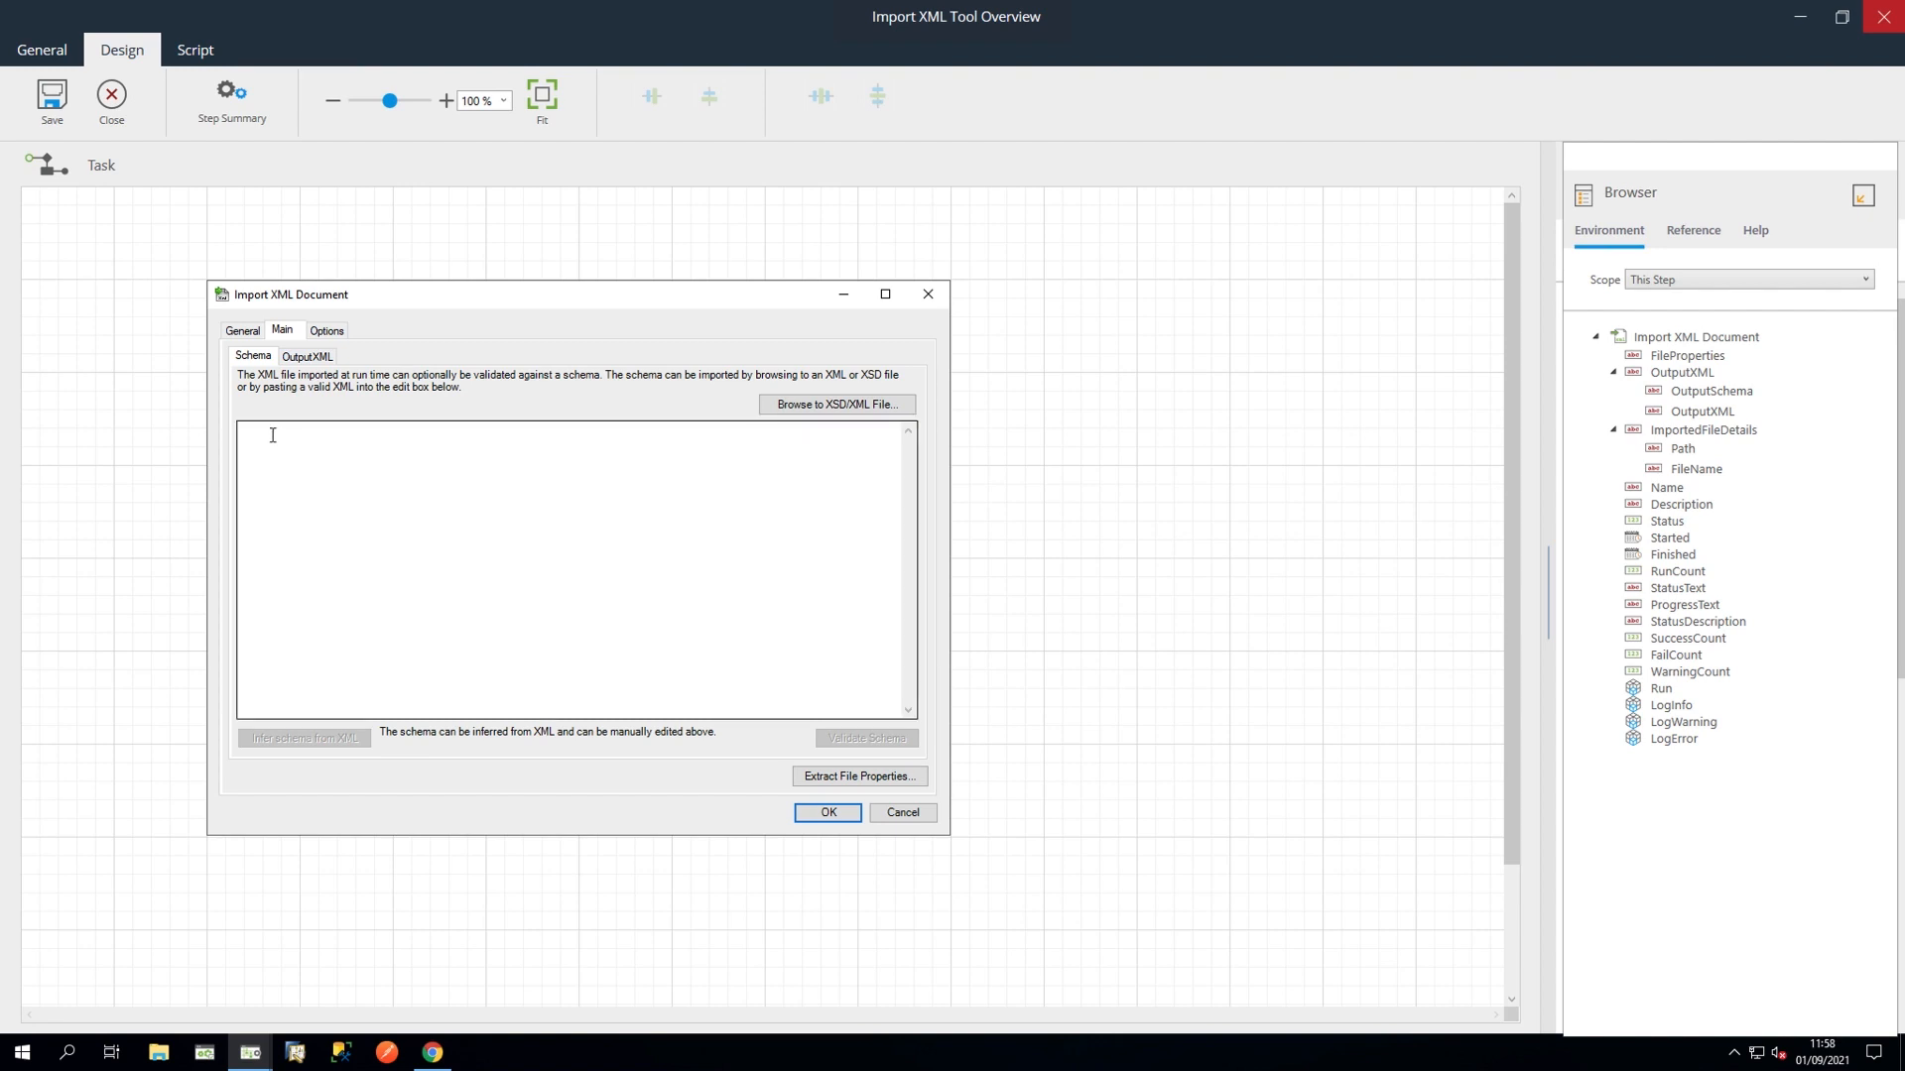
{"action": "type", "text": "<?xml version=\"1.0\" encoding=\"utf-8\"?>"}
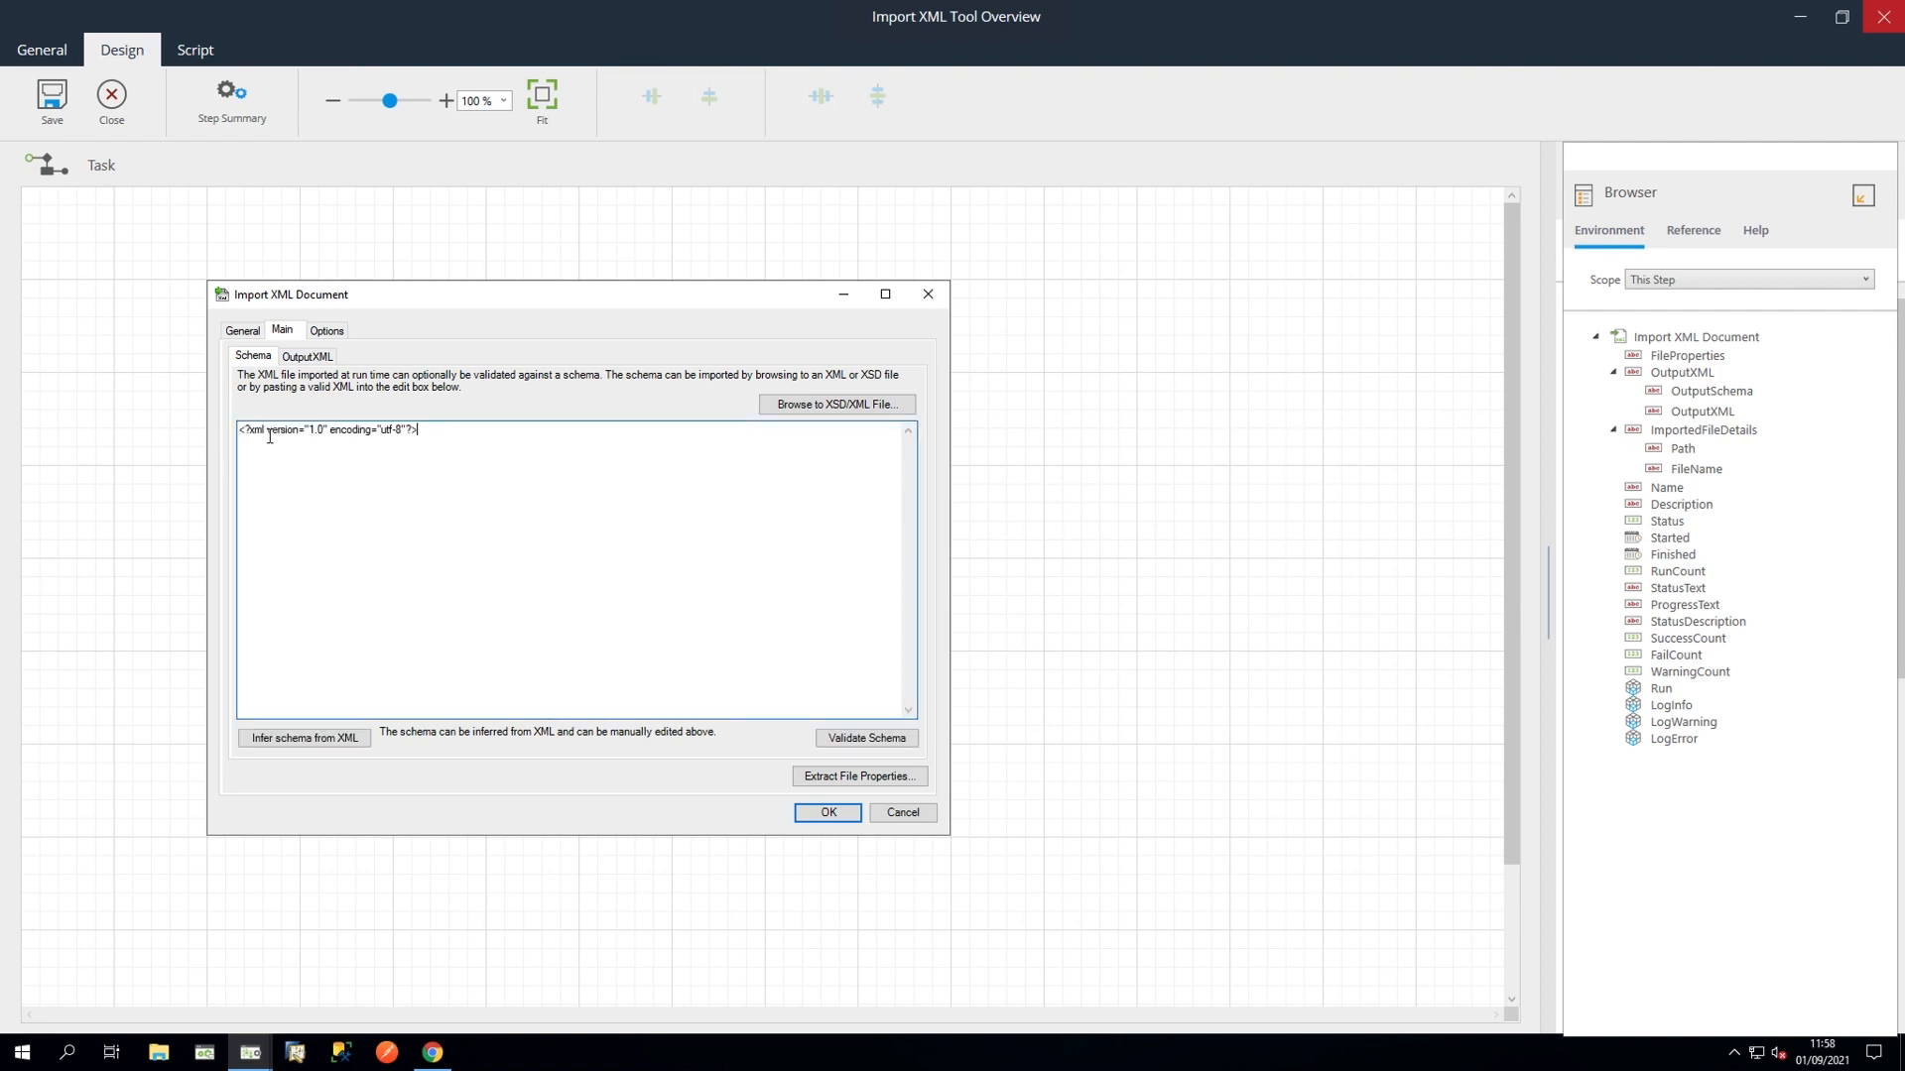
{"action": "key", "text": "ctrl+a"}
{"action": "key", "text": "BackSpace"}
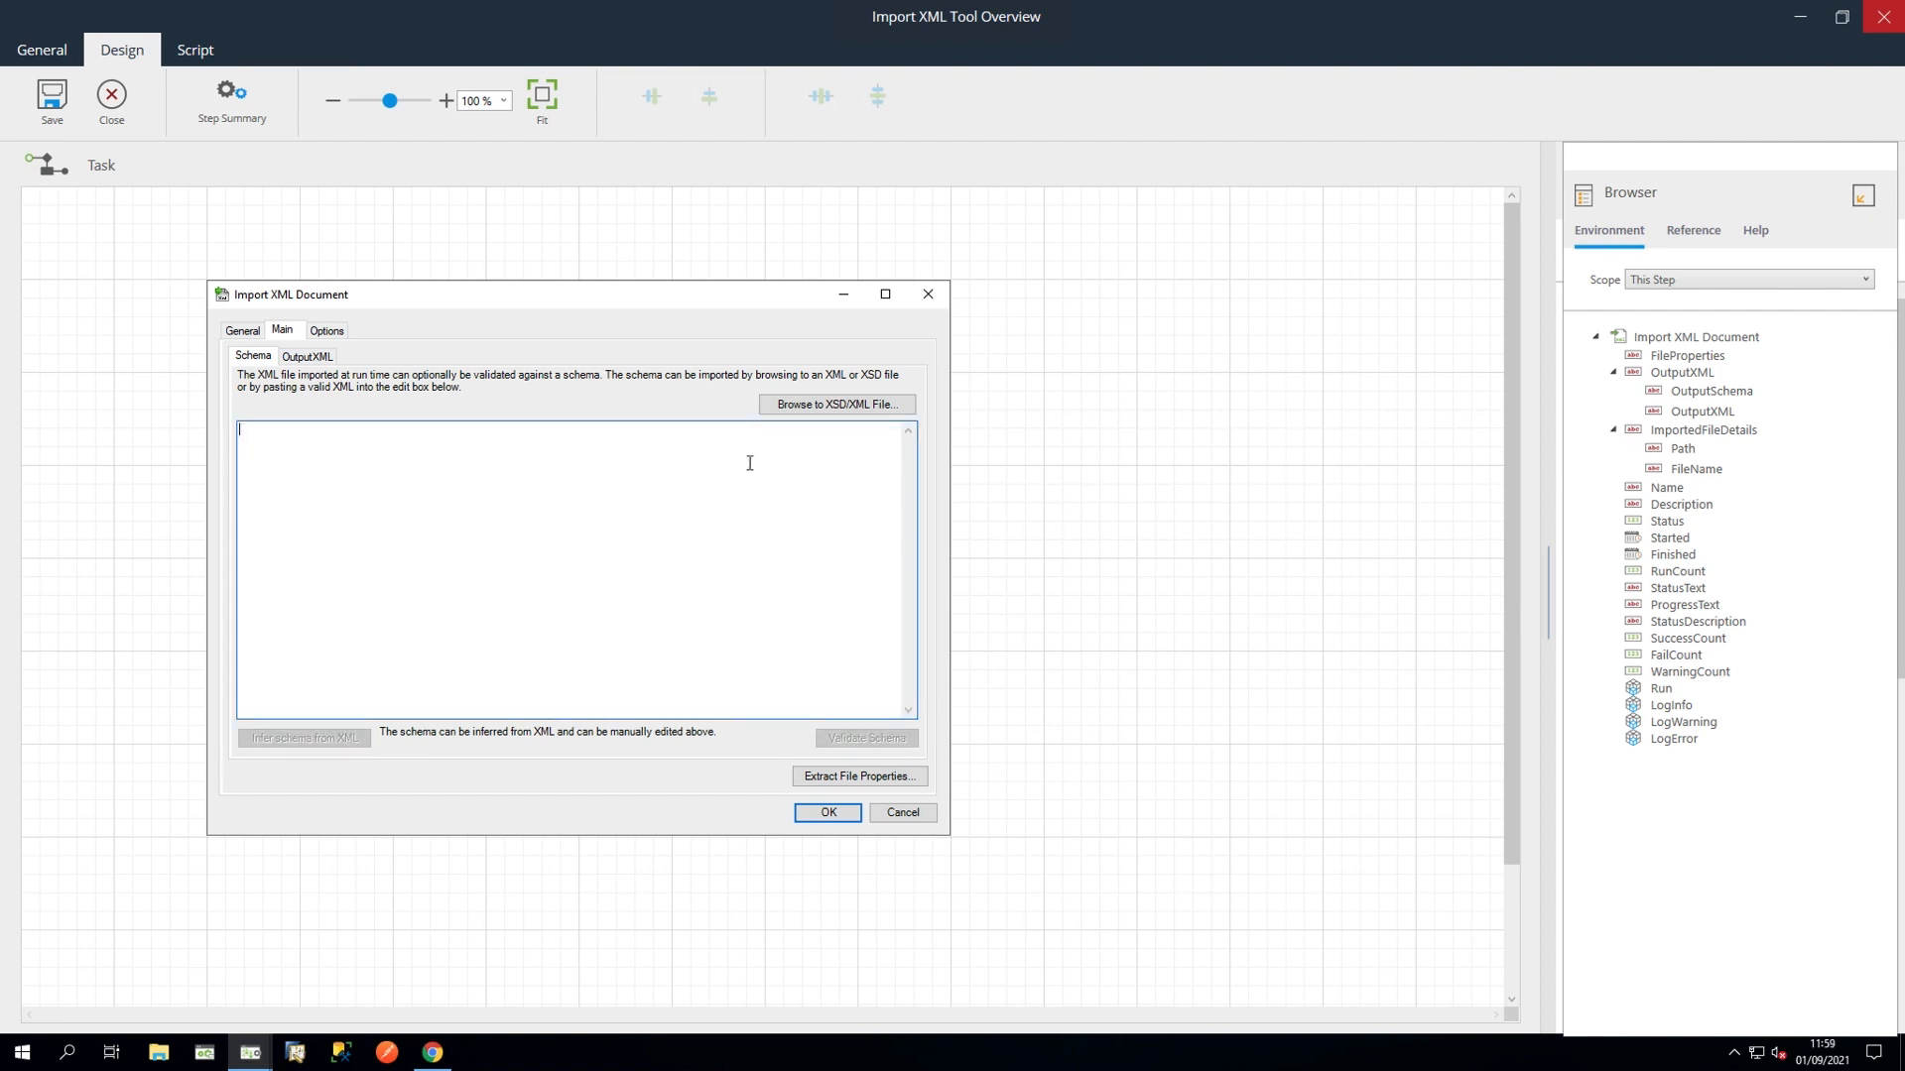
Step: Load the schema from example-xsd.xsd and validate it
{"action": "left_click", "coordinate": [794, 406]}
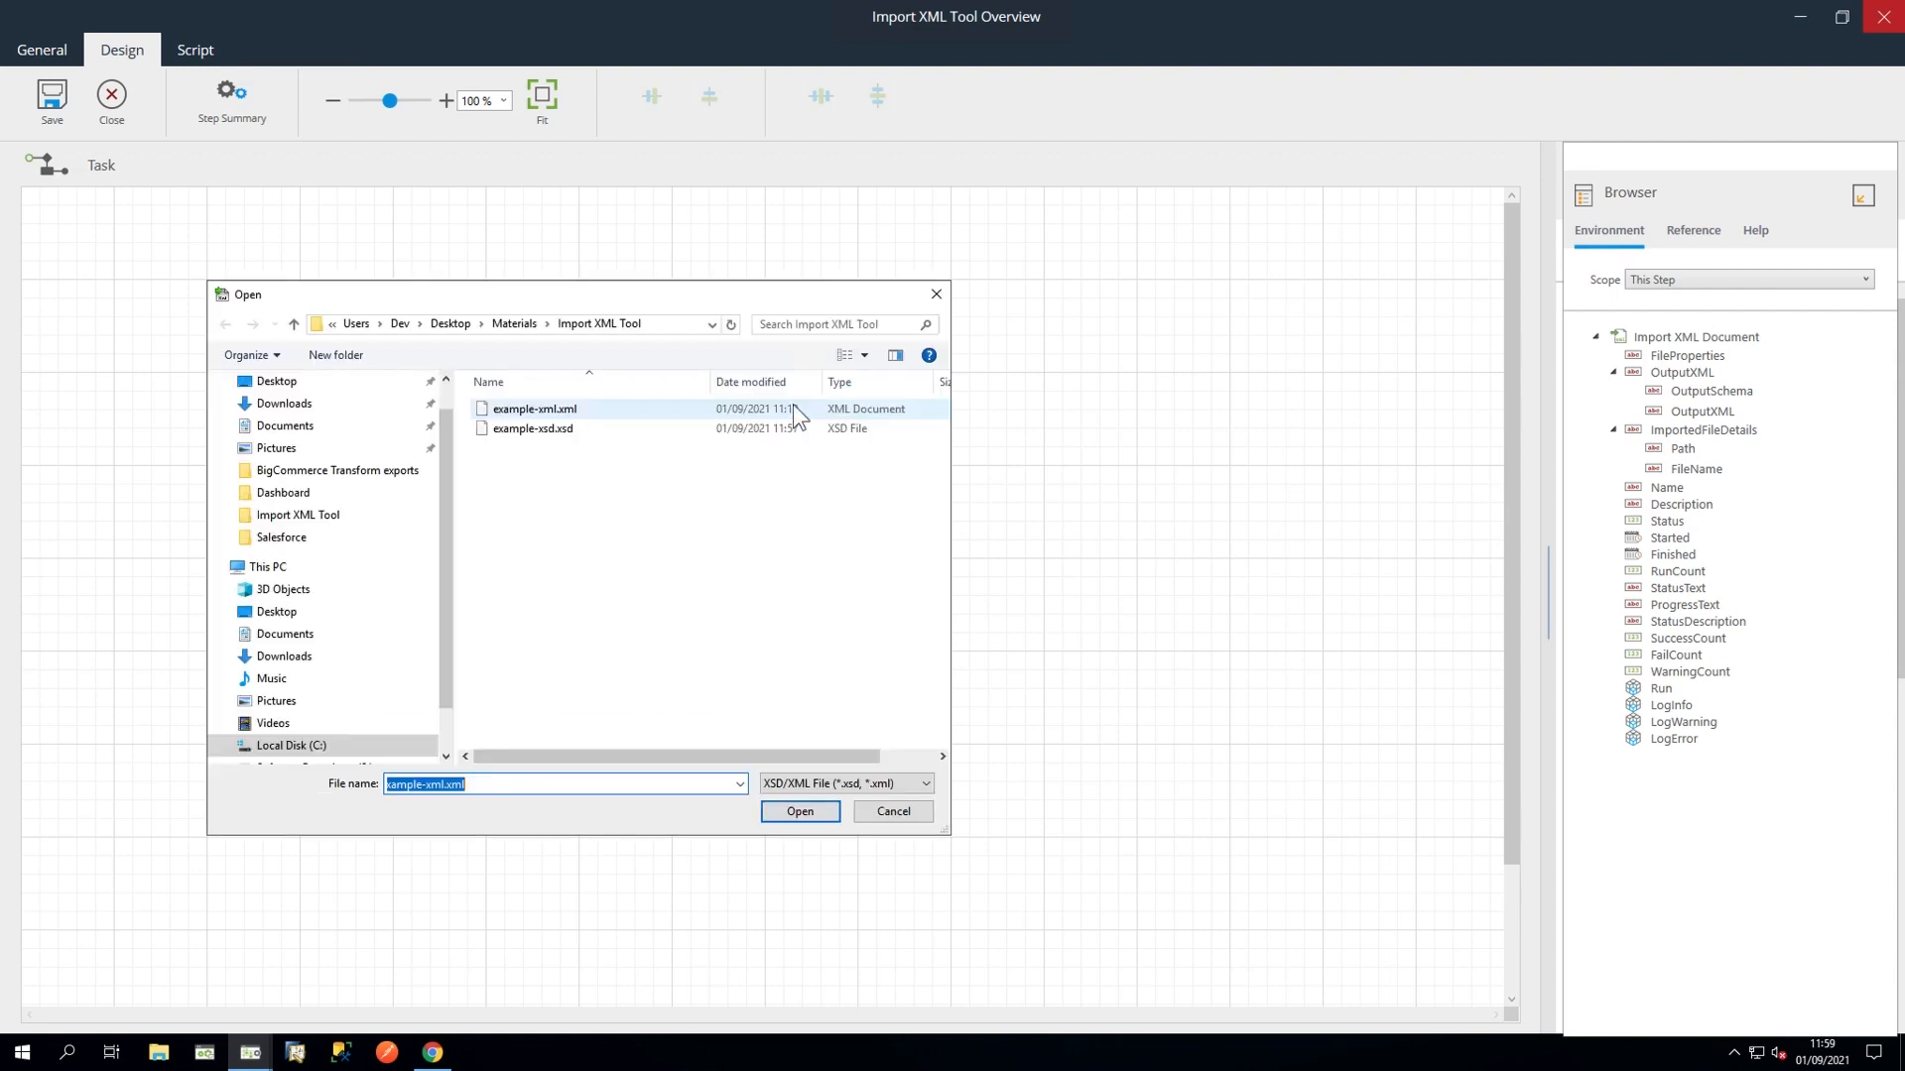
{"action": "left_click", "coordinate": [548, 434]}
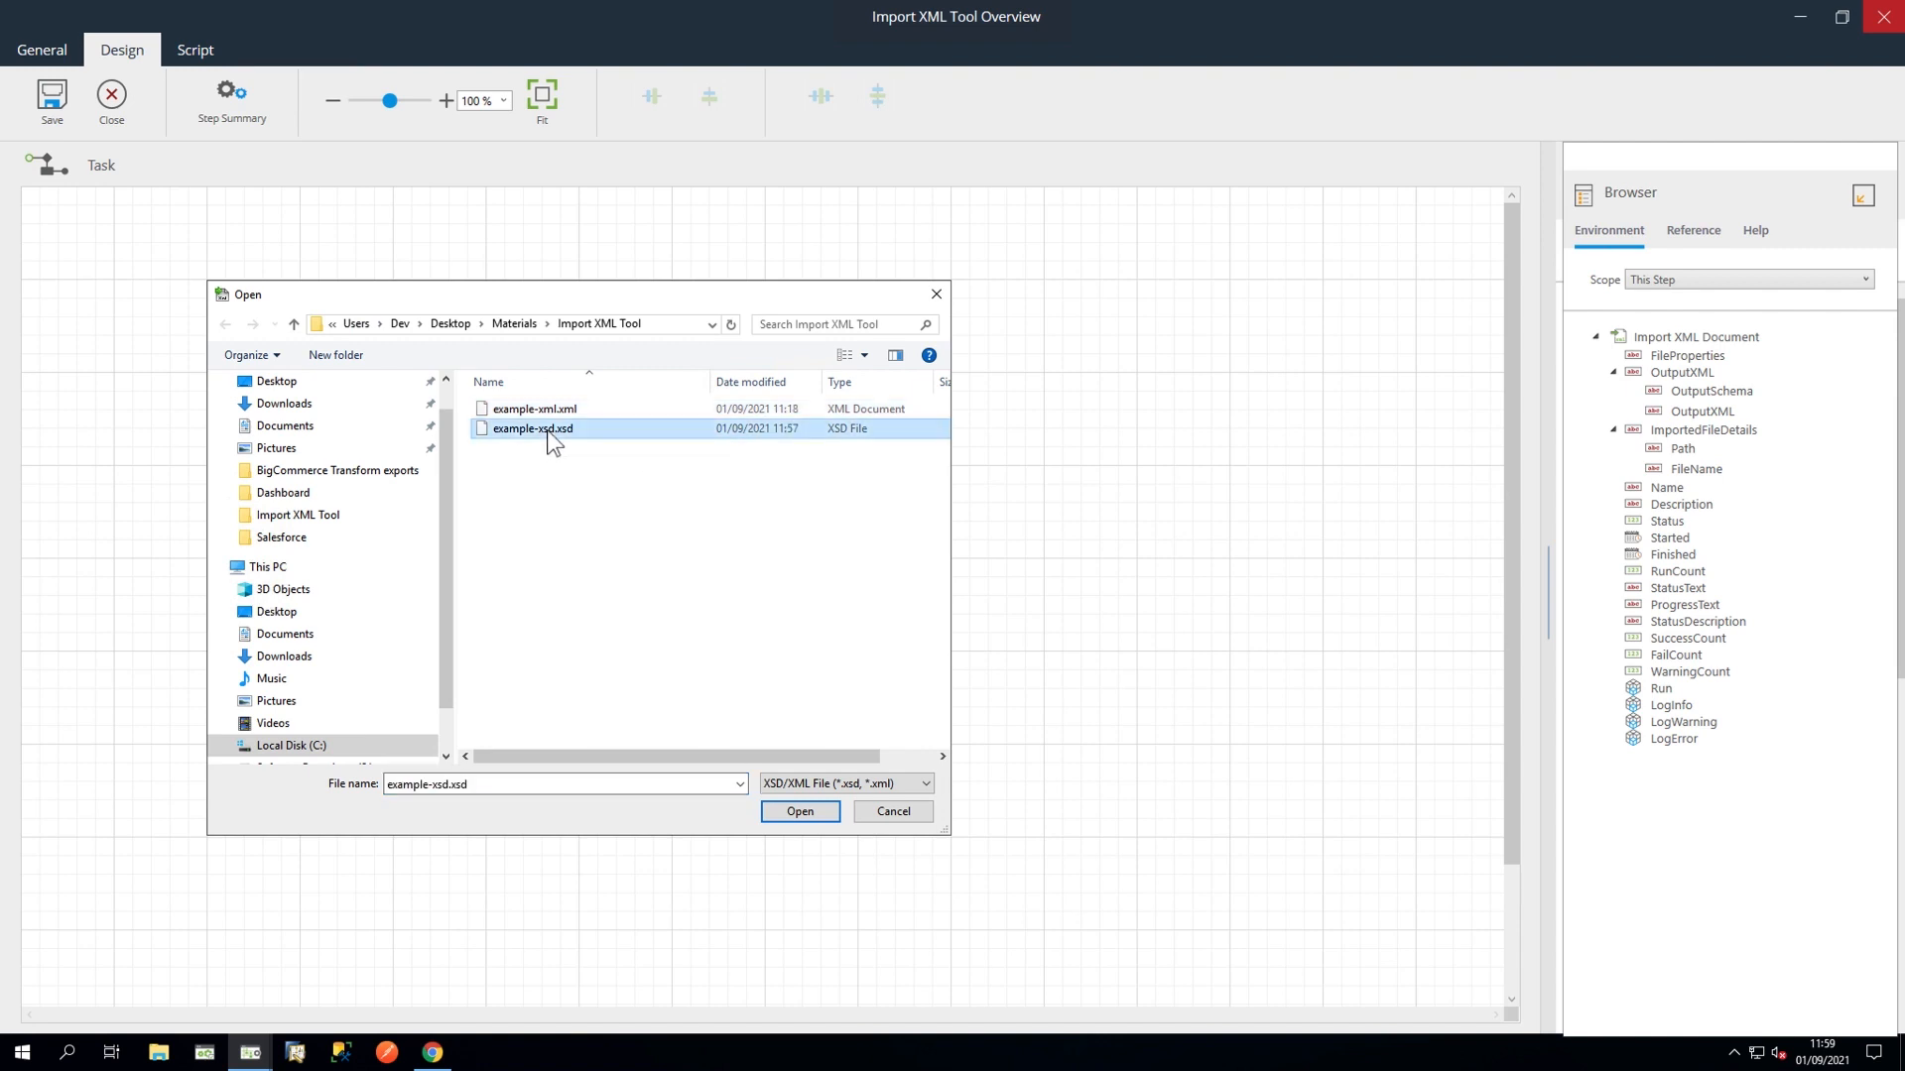
{"action": "left_click", "coordinate": [778, 811]}
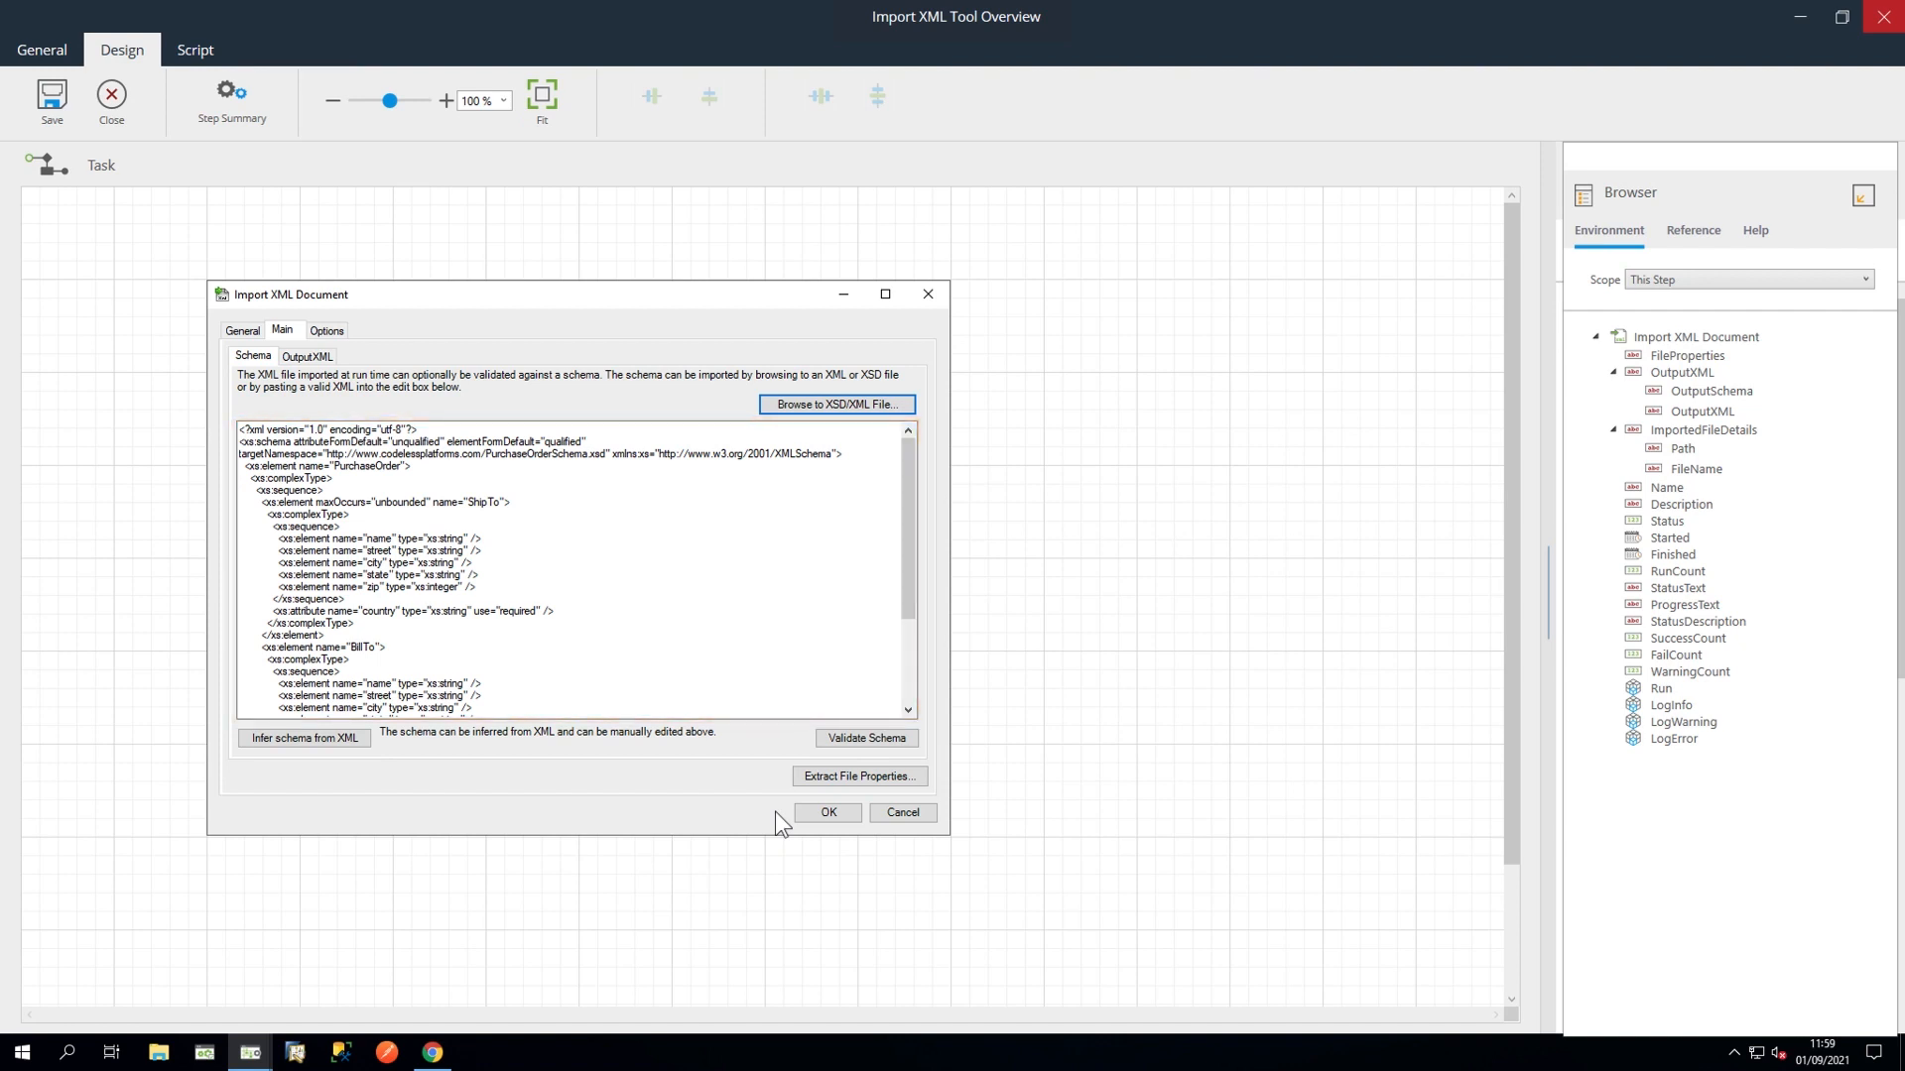
{"action": "left_click", "coordinate": [849, 739]}
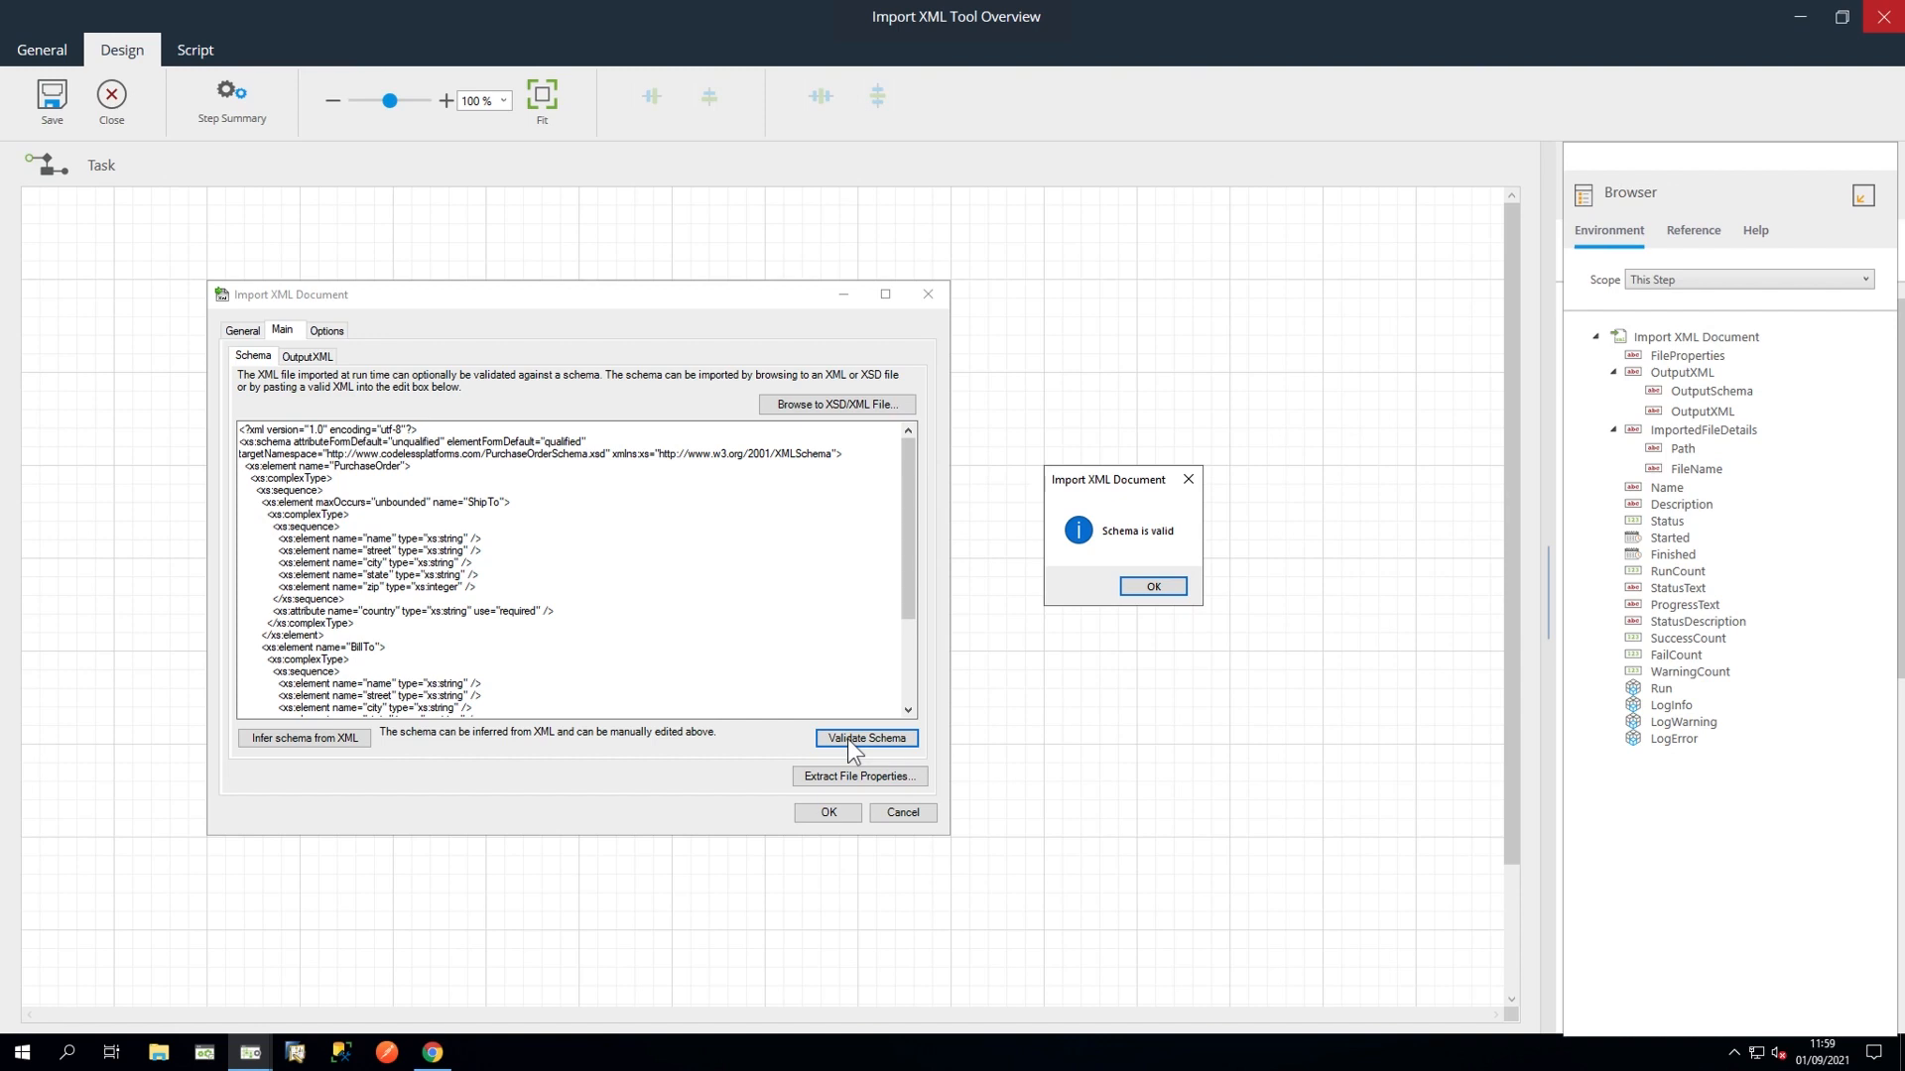
{"action": "left_click", "coordinate": [1148, 586]}
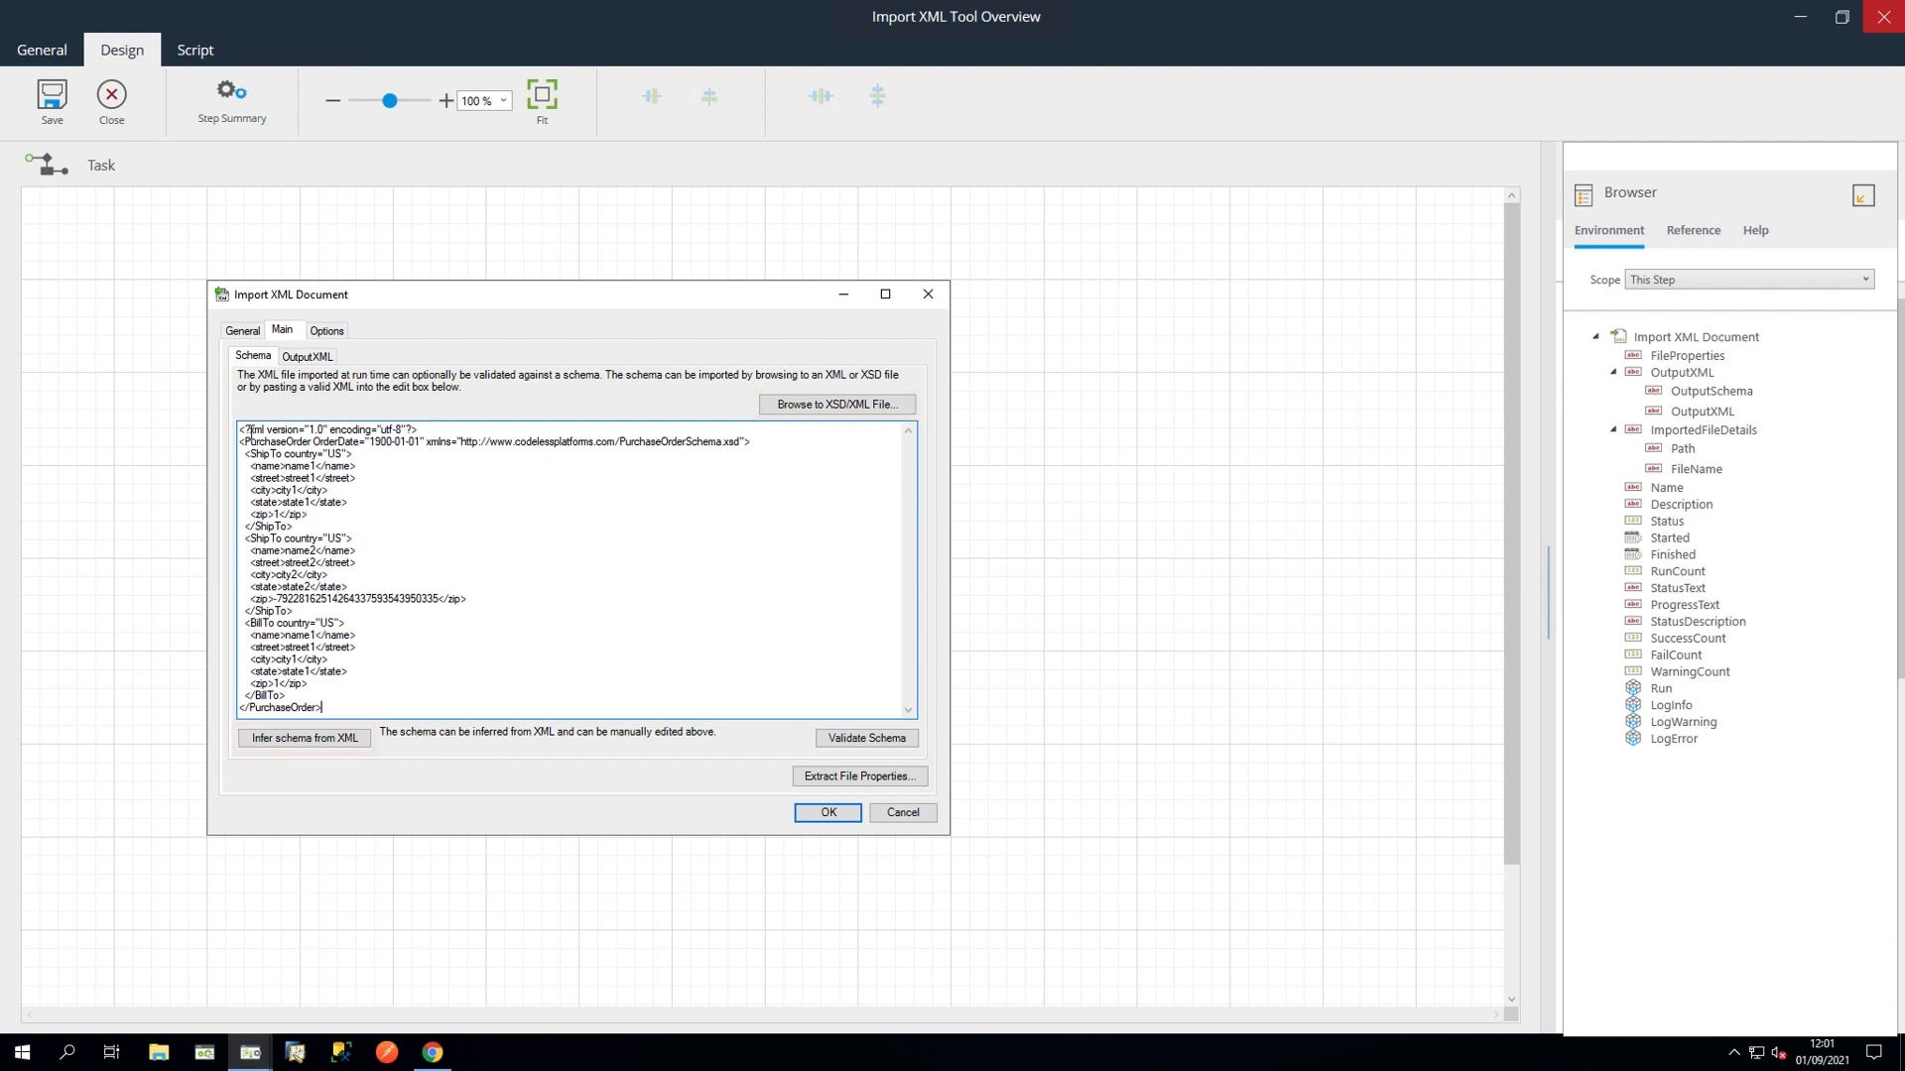
Step: Infer the schema from the sample purchase-order XML and validate it
{"action": "left_click", "coordinate": [343, 740]}
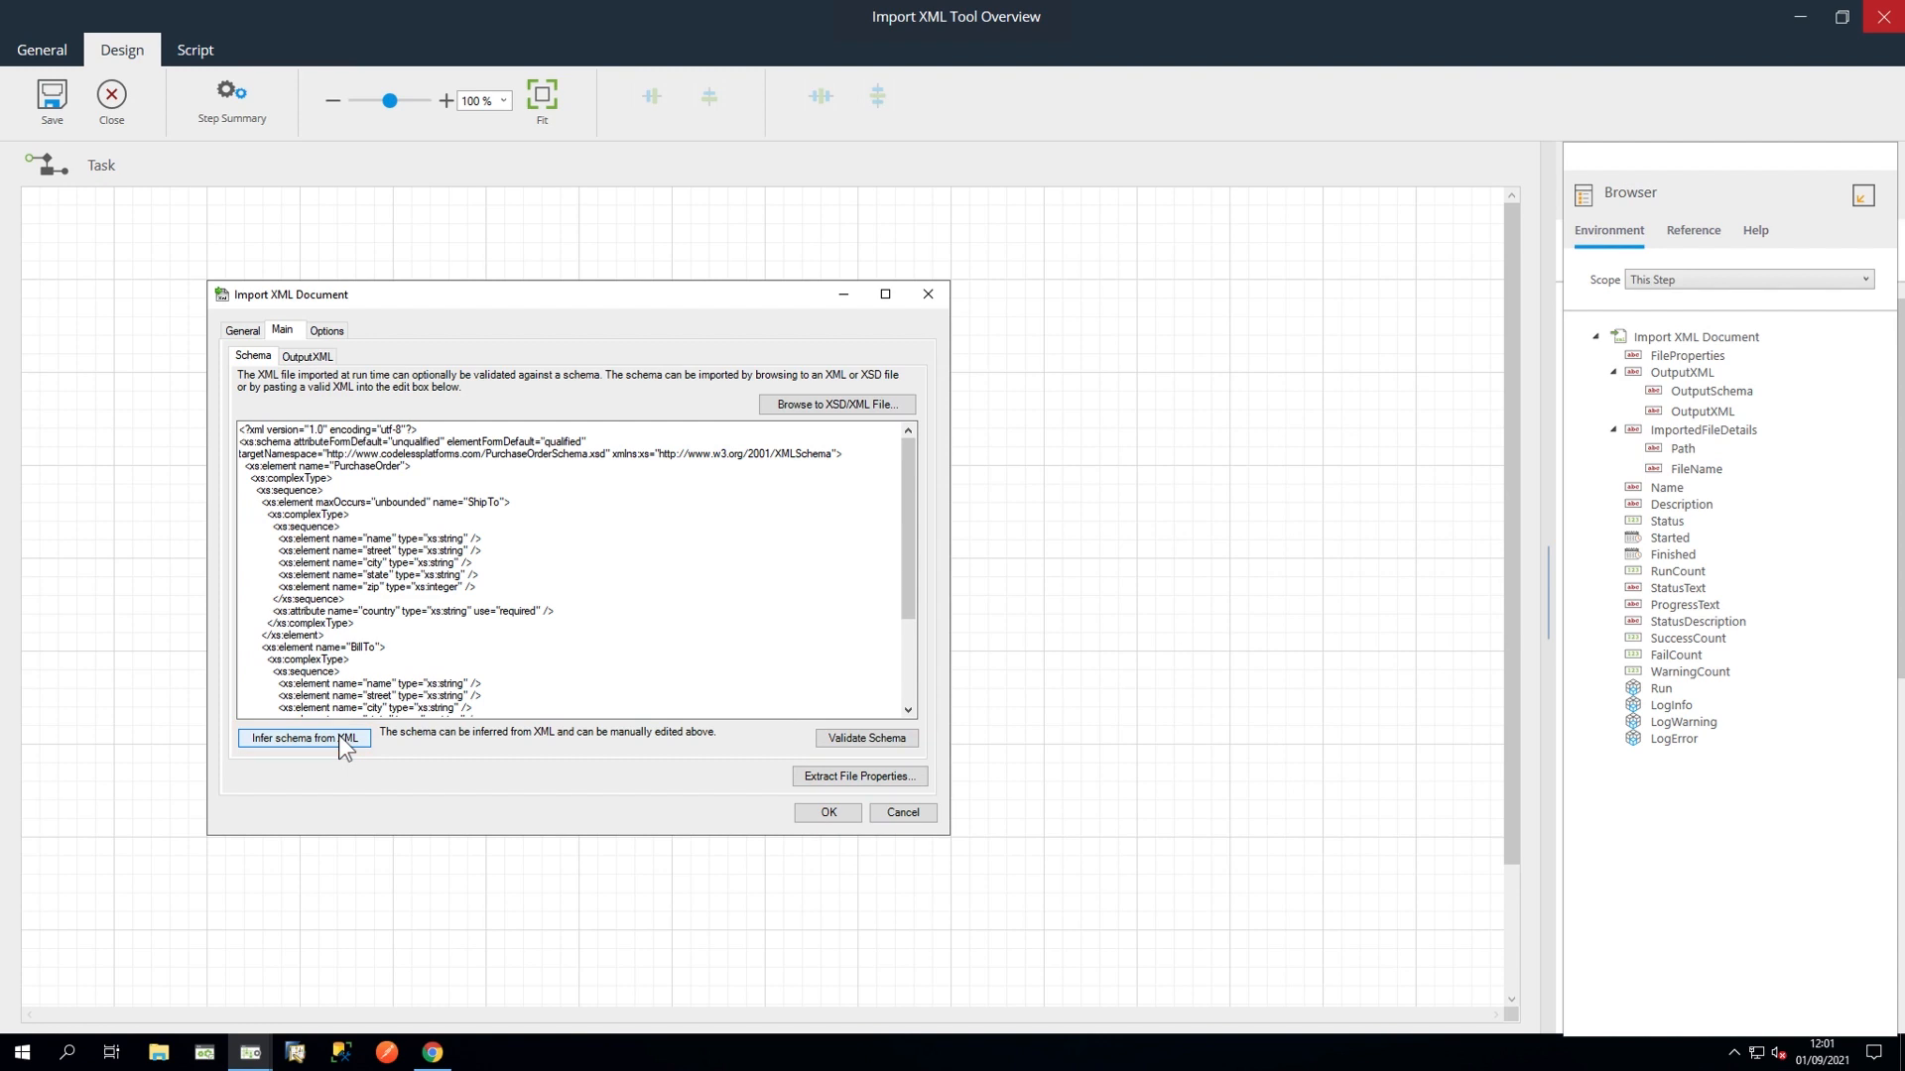
{"action": "left_click", "coordinate": [846, 744]}
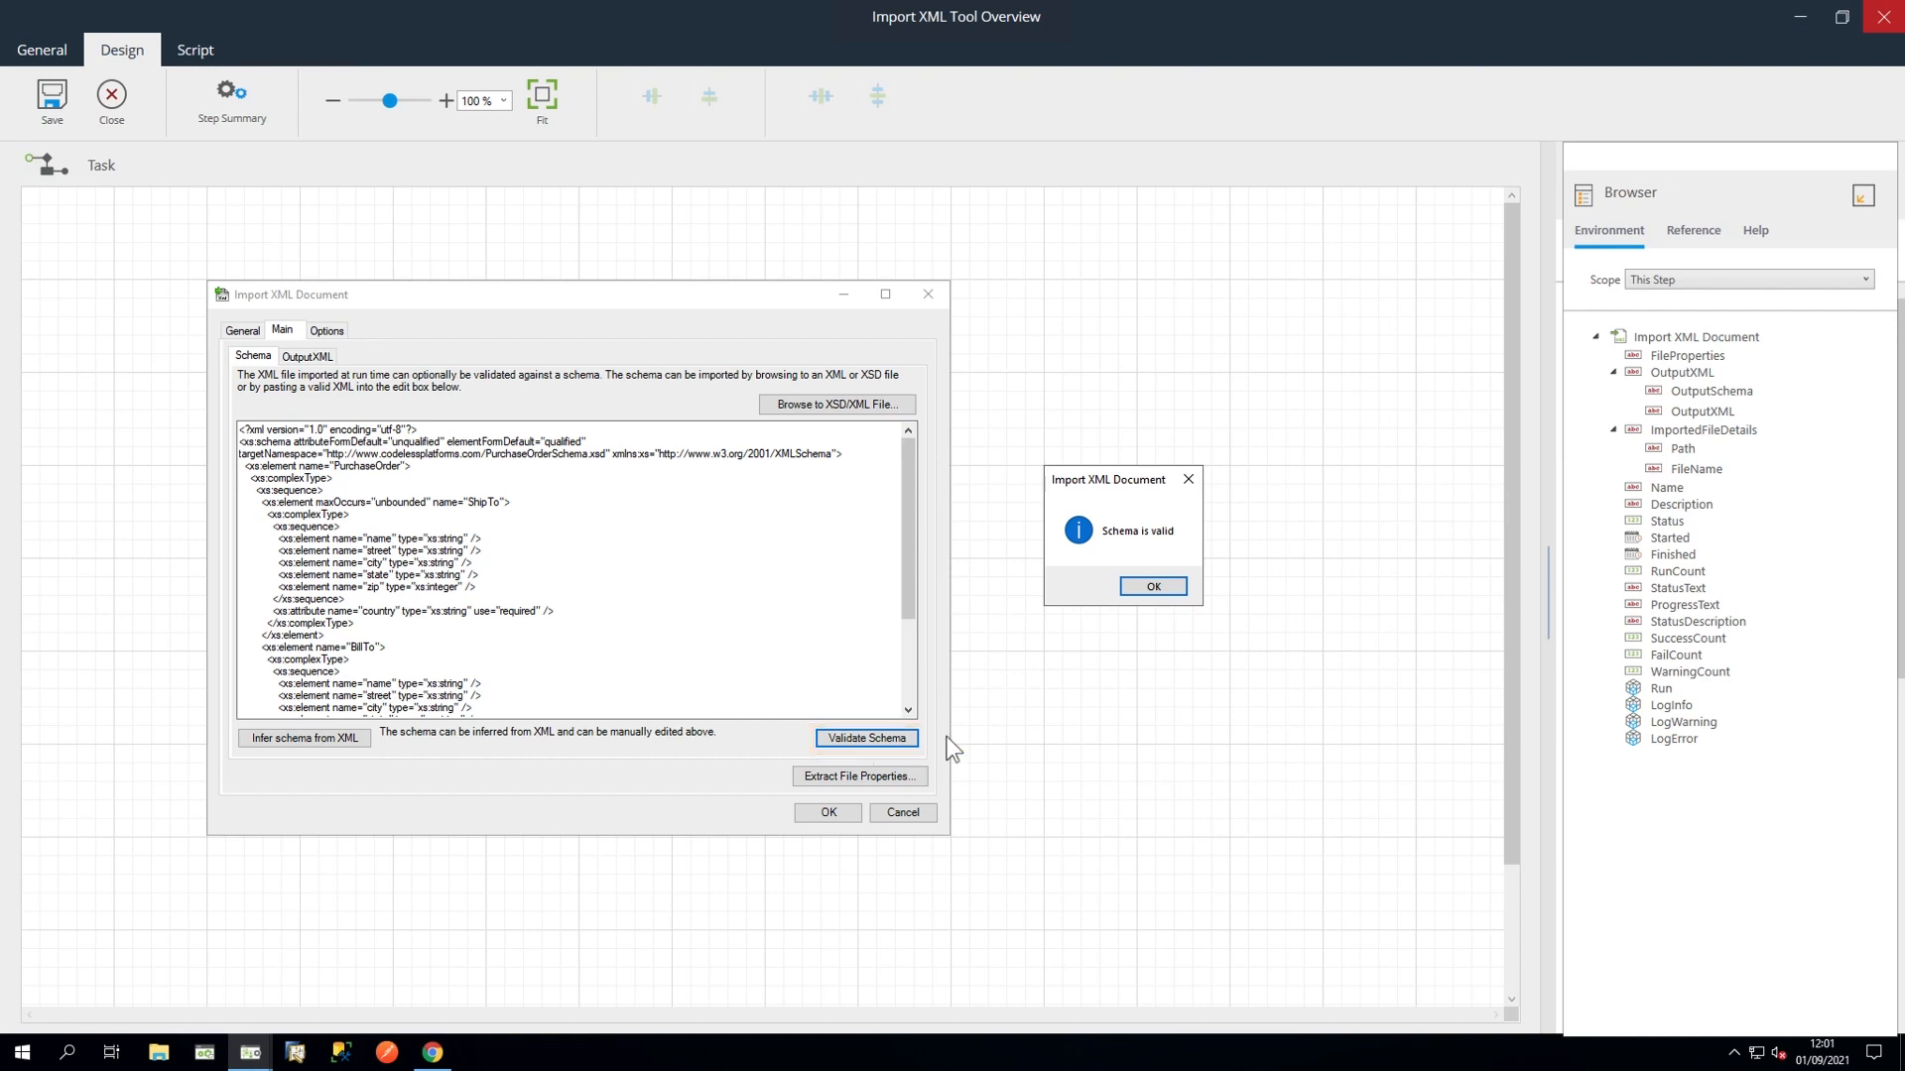
{"action": "left_click", "coordinate": [1152, 588]}
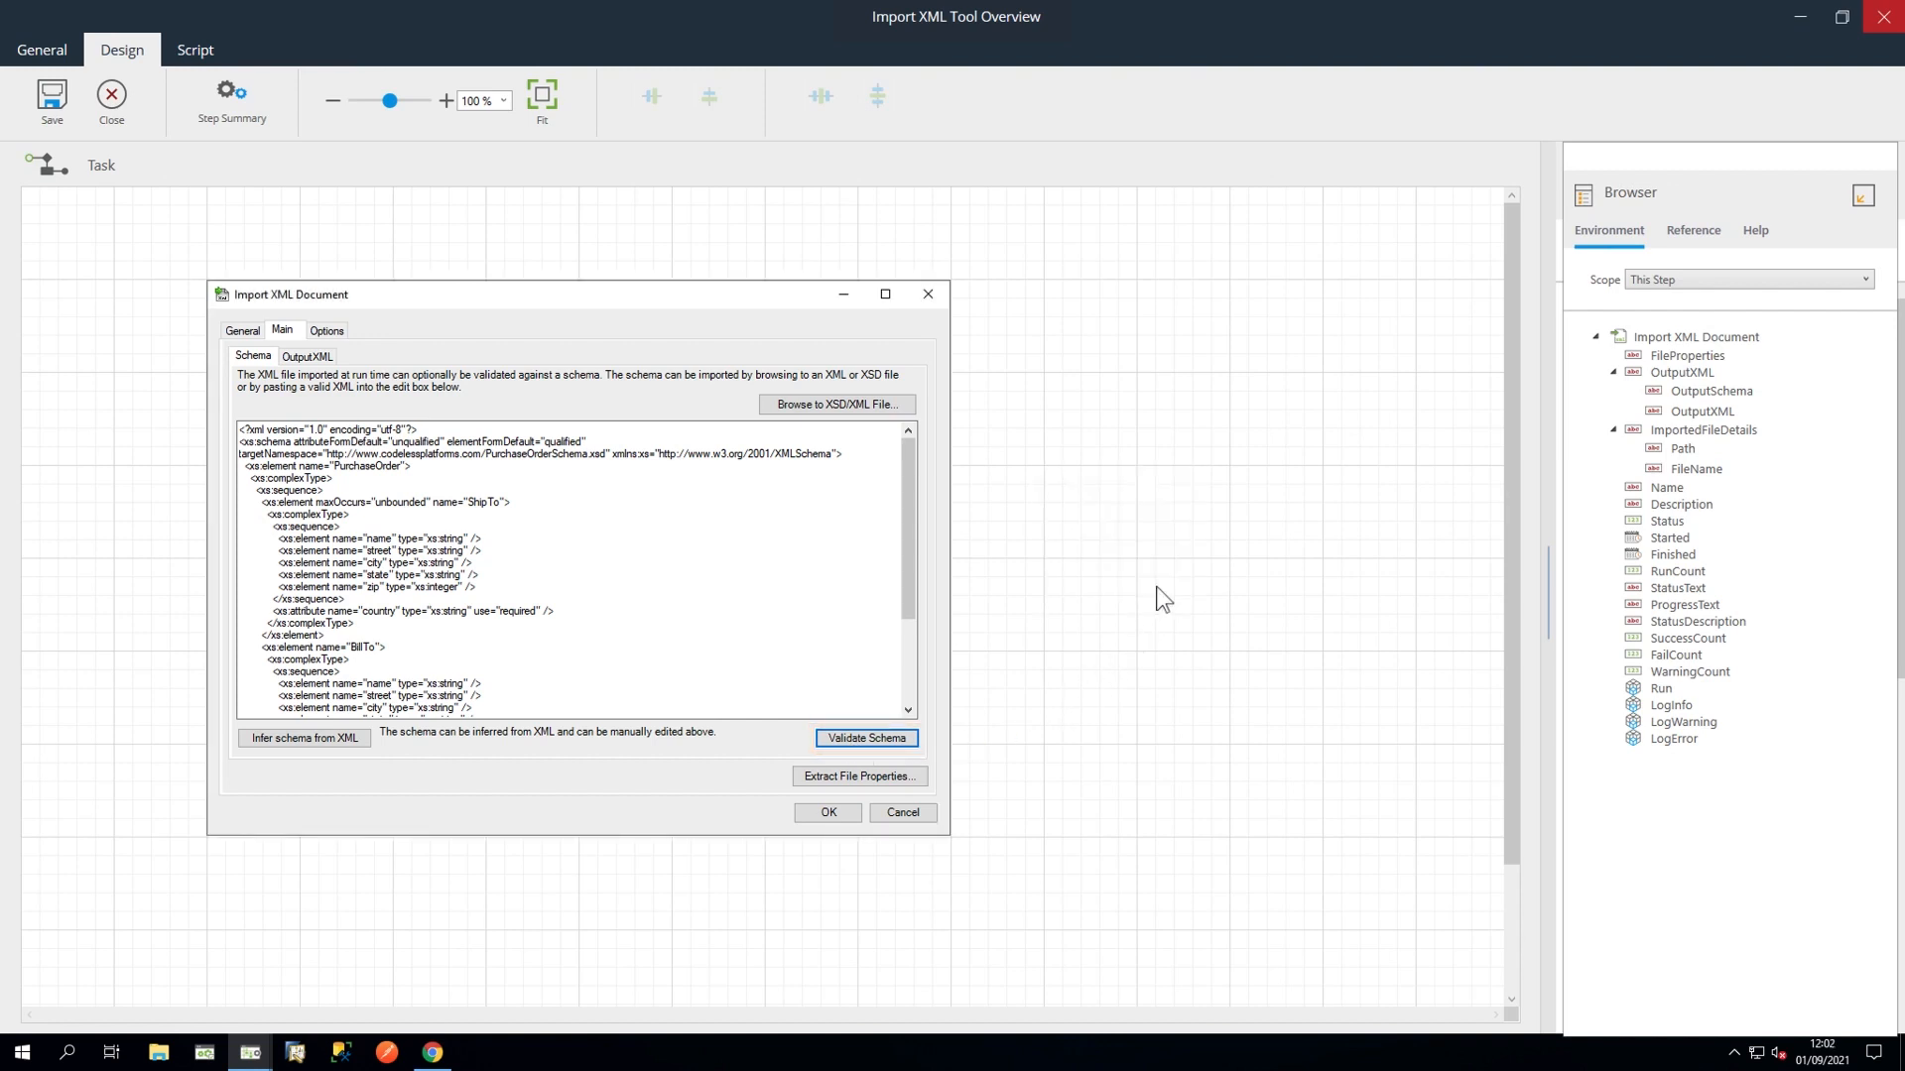
Step: Review the OutputXML structure and extract the file properties
{"action": "left_click", "coordinate": [318, 357]}
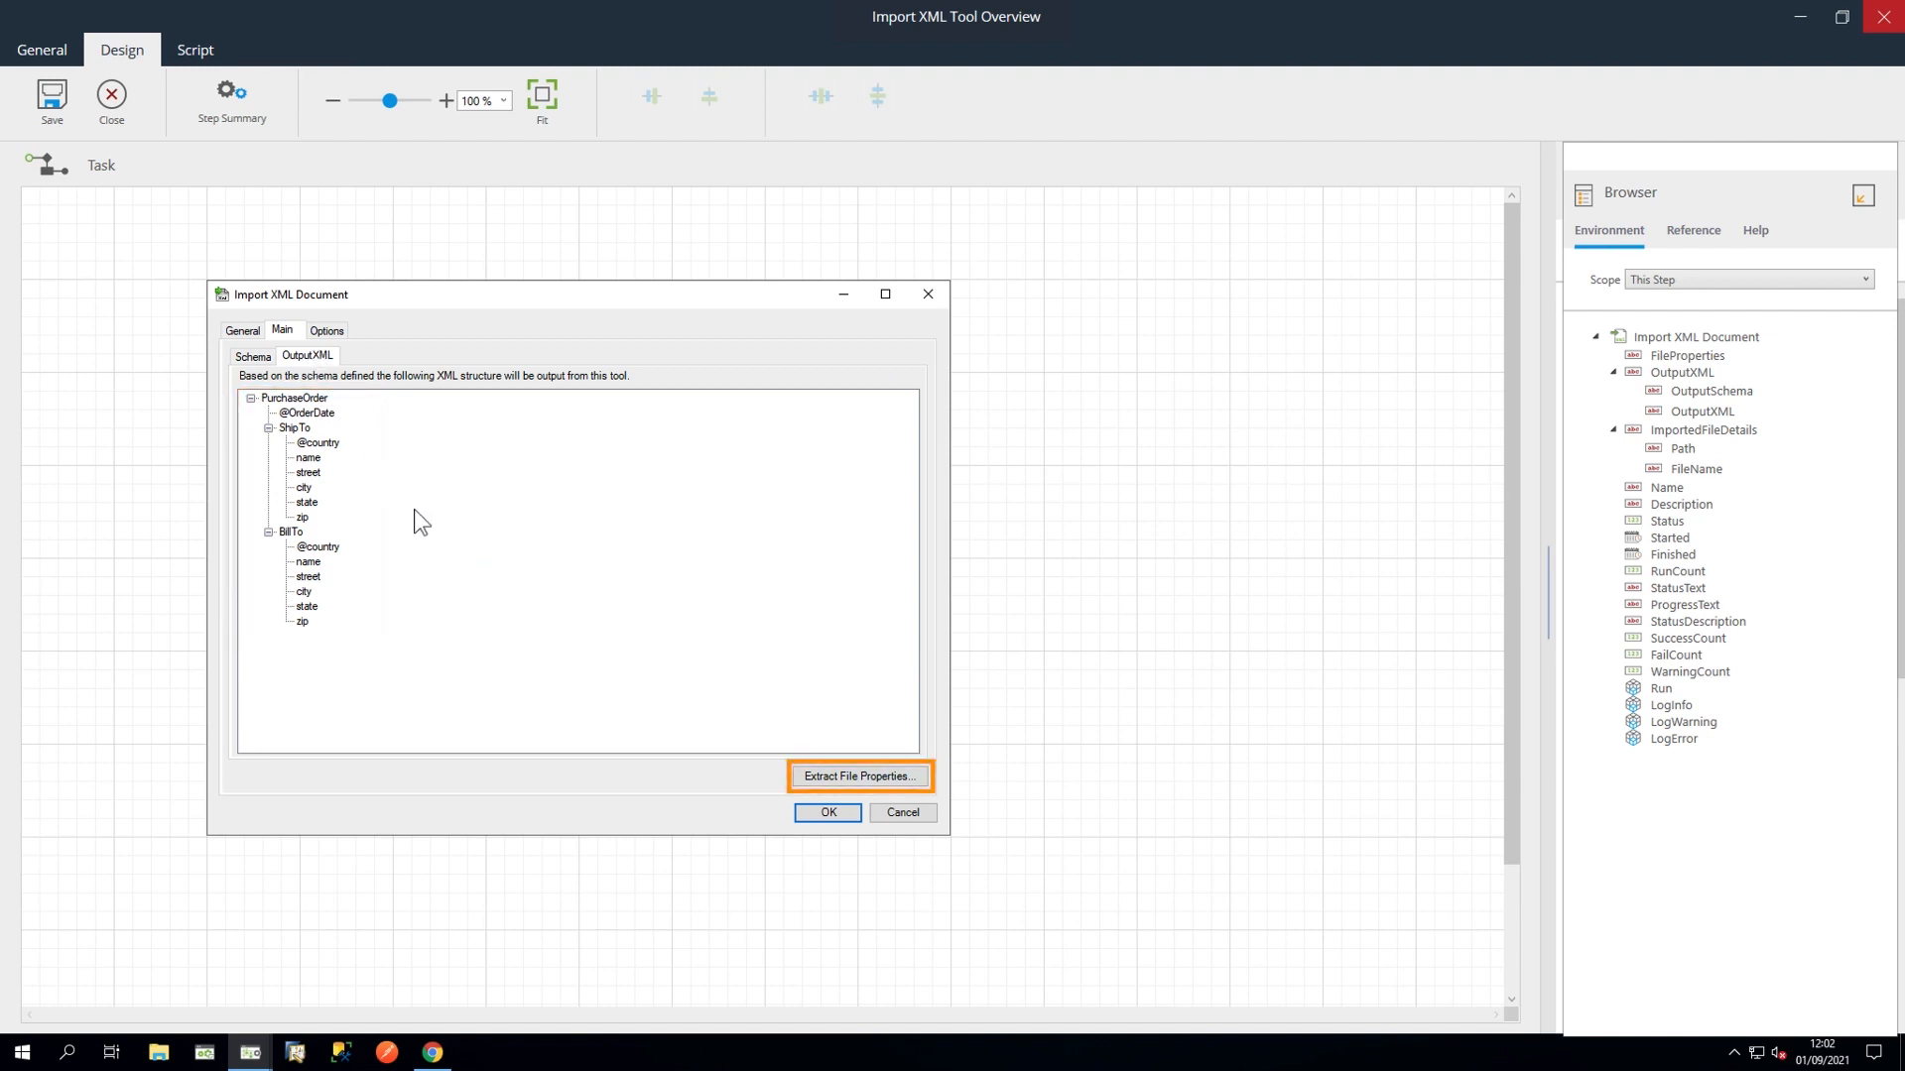
{"action": "left_click", "coordinate": [849, 772]}
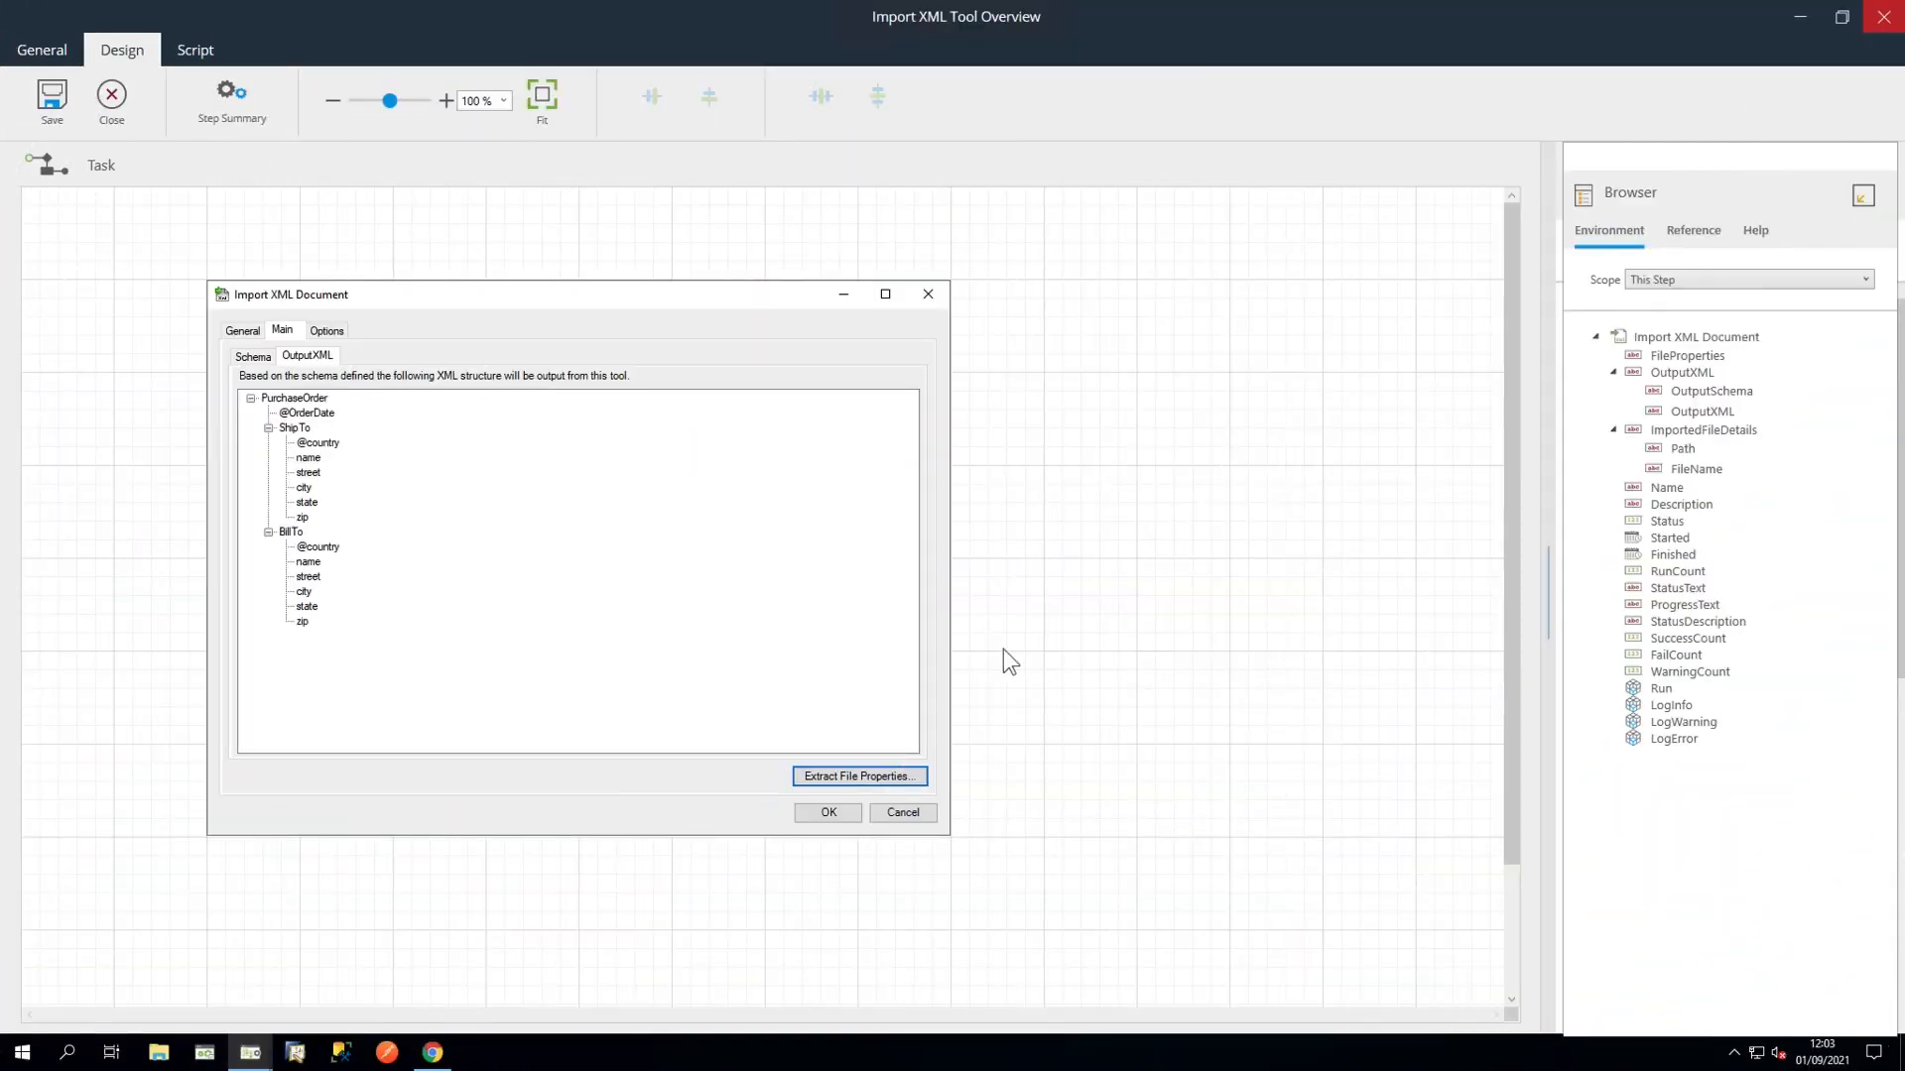
Step: Open the Options tab to review the error-handling choices
{"action": "left_click", "coordinate": [329, 333]}
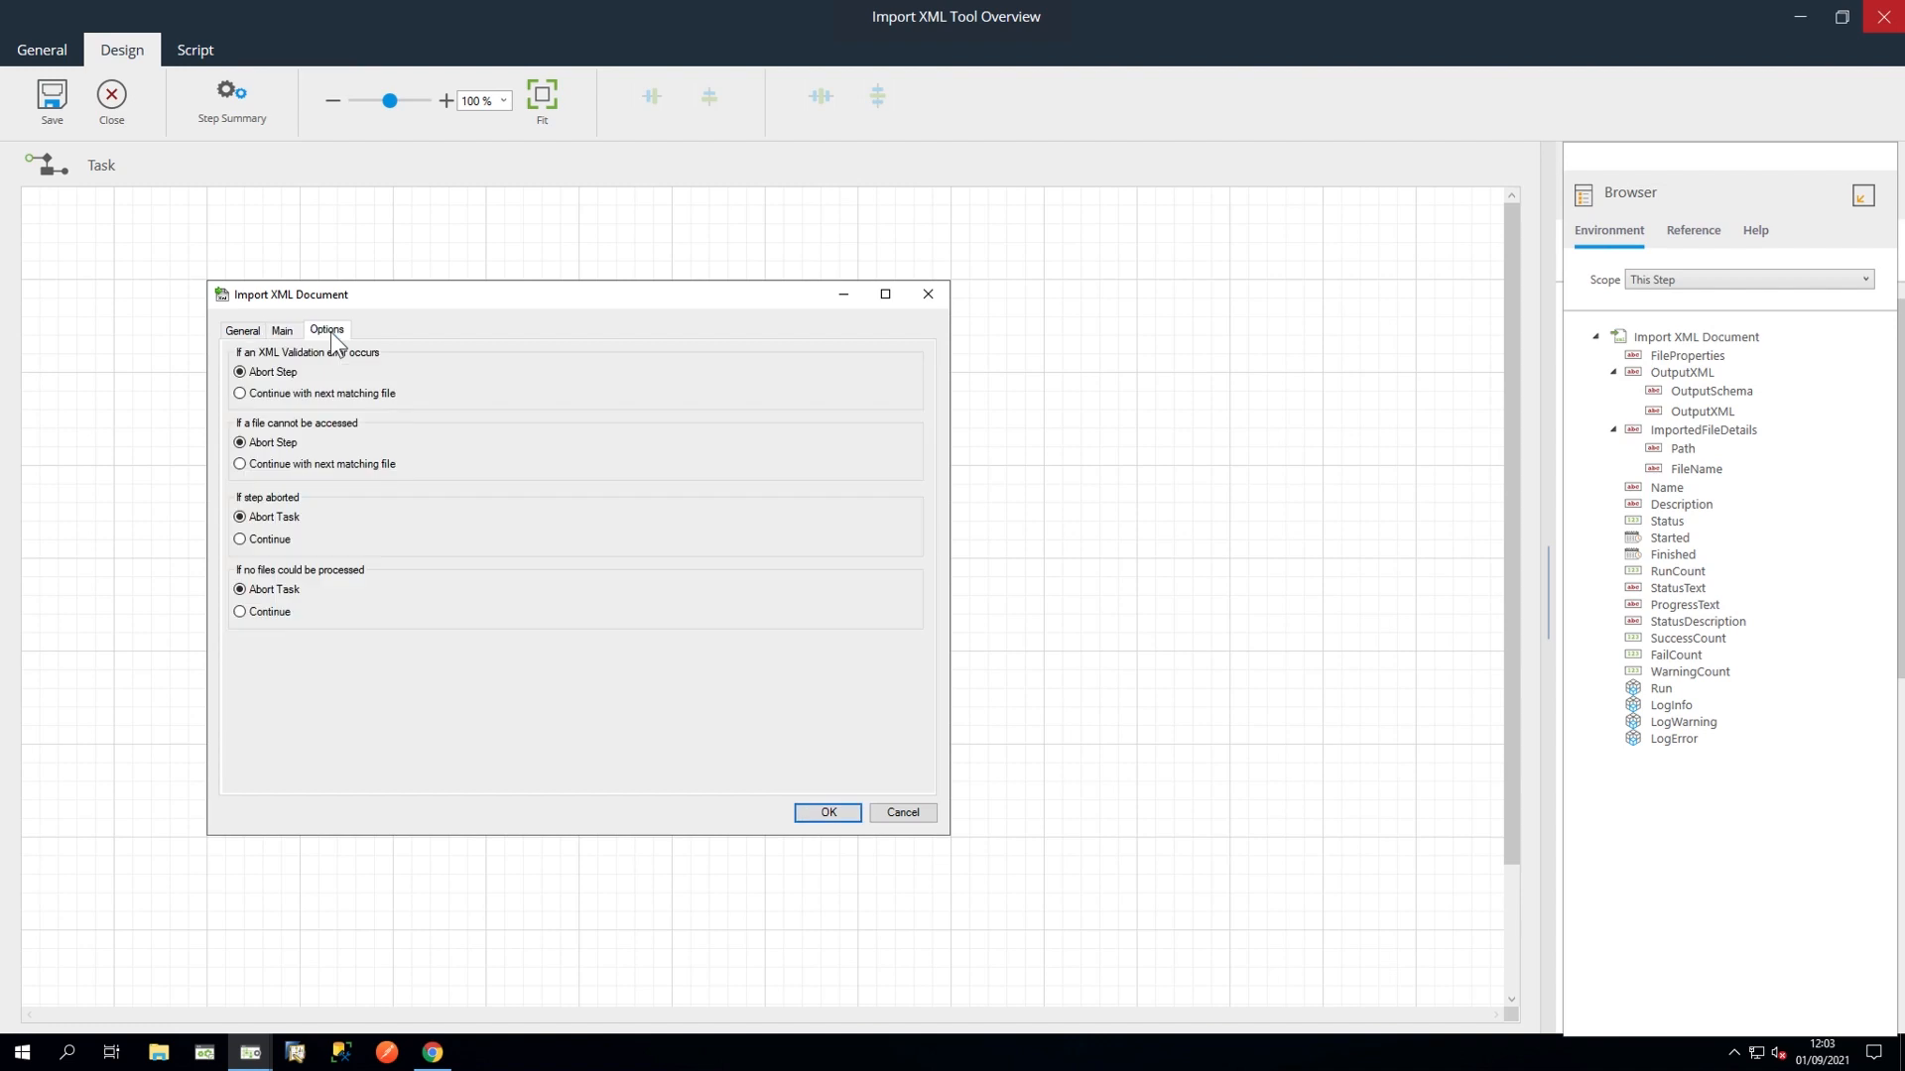